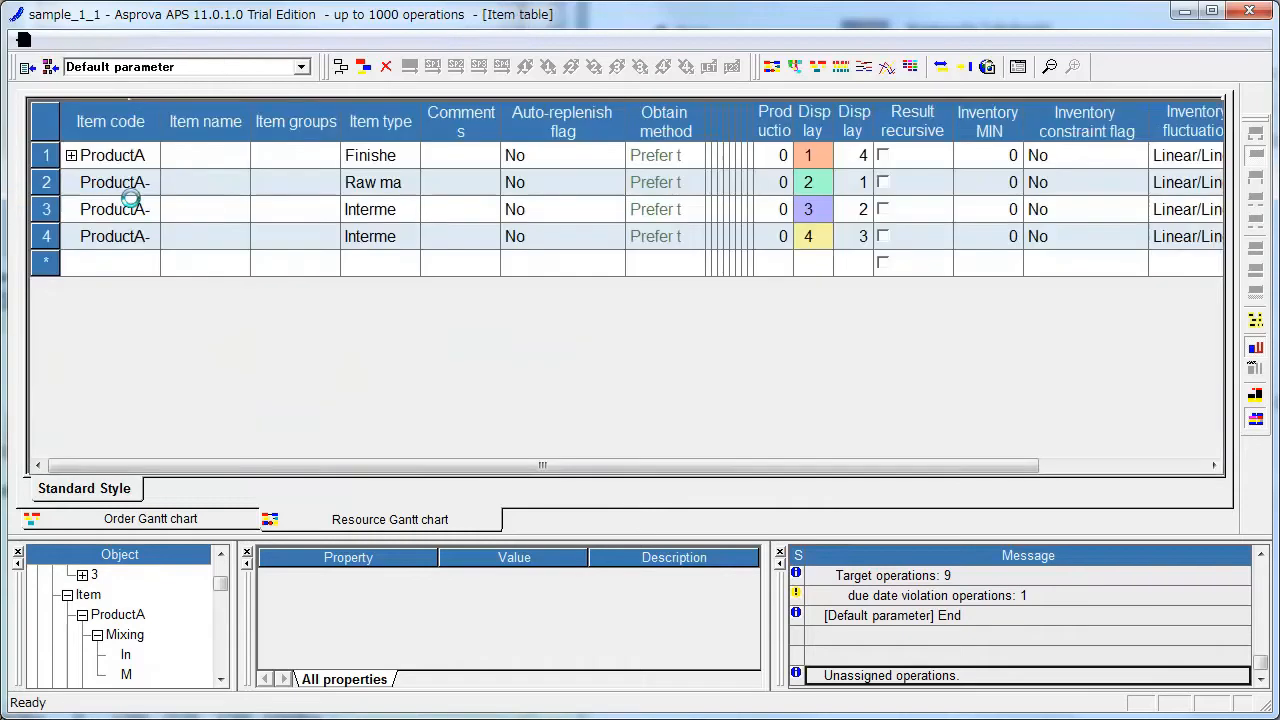
# Show the Item table in the Drilldown BOM style and widen the Item type column to fit its entry
pyautogui.click(200, 490)
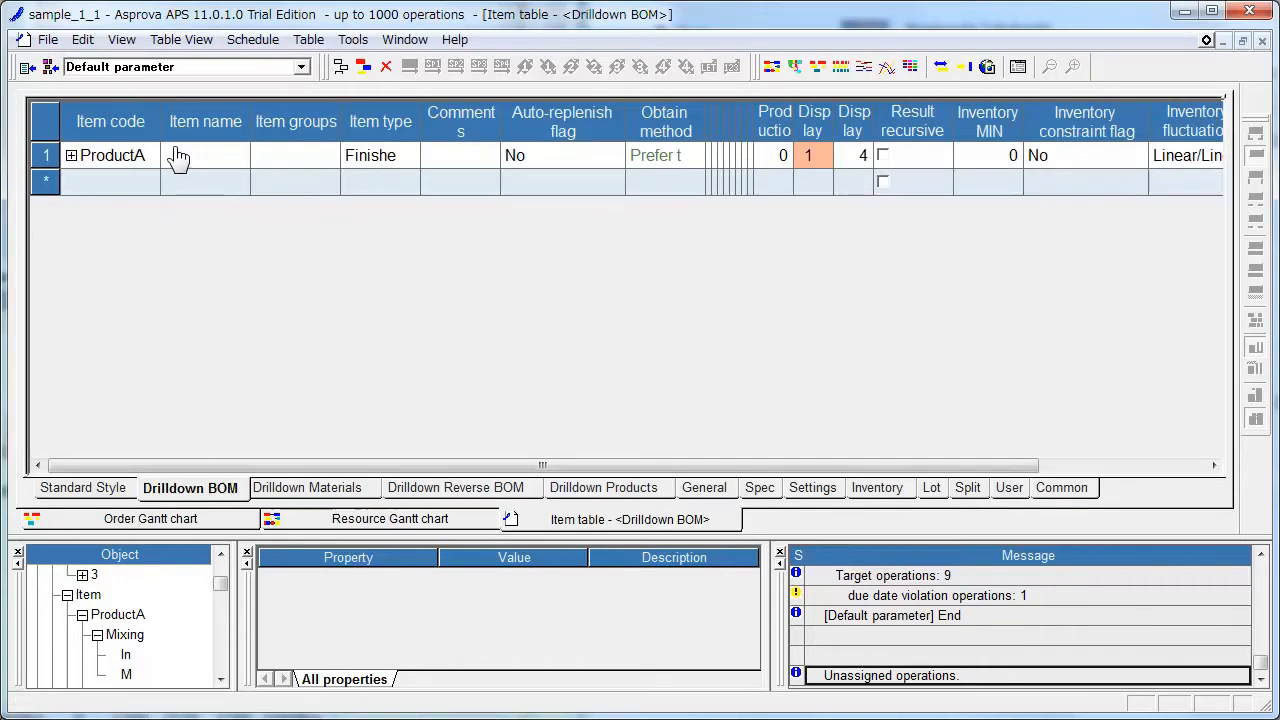
pyautogui.moveTo(417, 118); pyautogui.dragTo(481, 118)
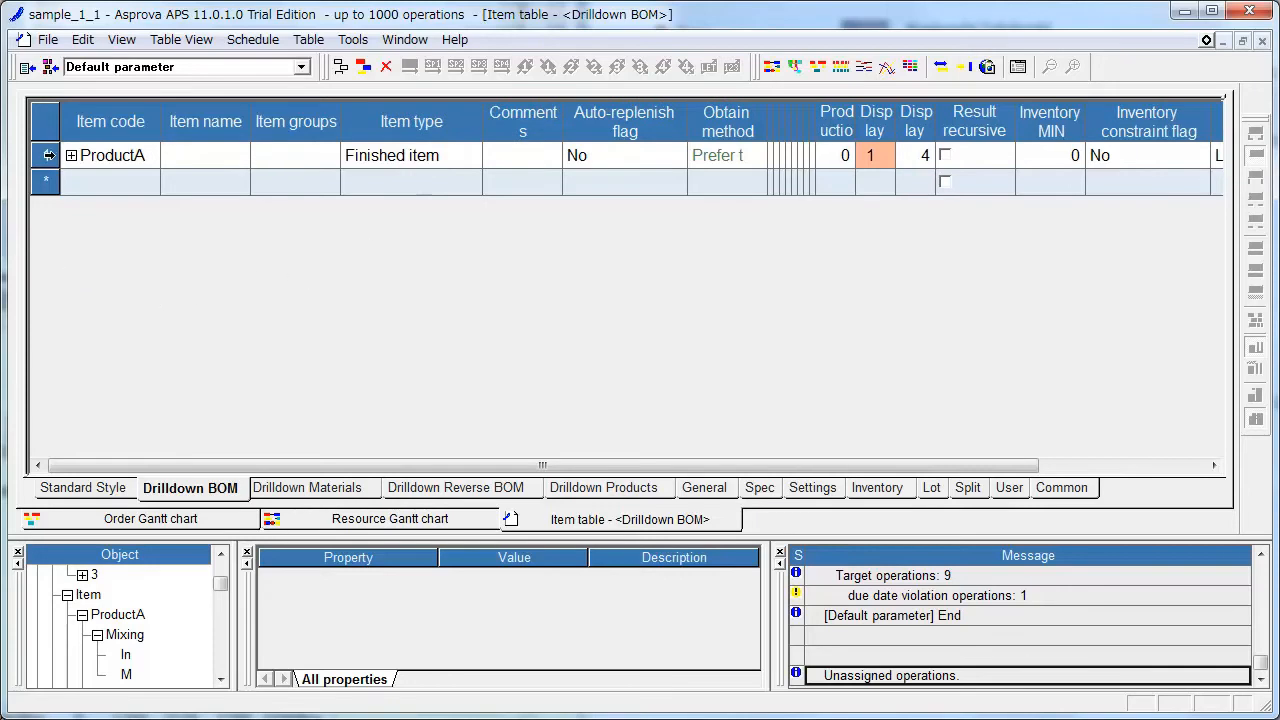
# Open the graphical display of ProductA and inspect its process flow from the raw material through Mixing, Packing and Inspection to the finished item
pyautogui.click(45, 158)
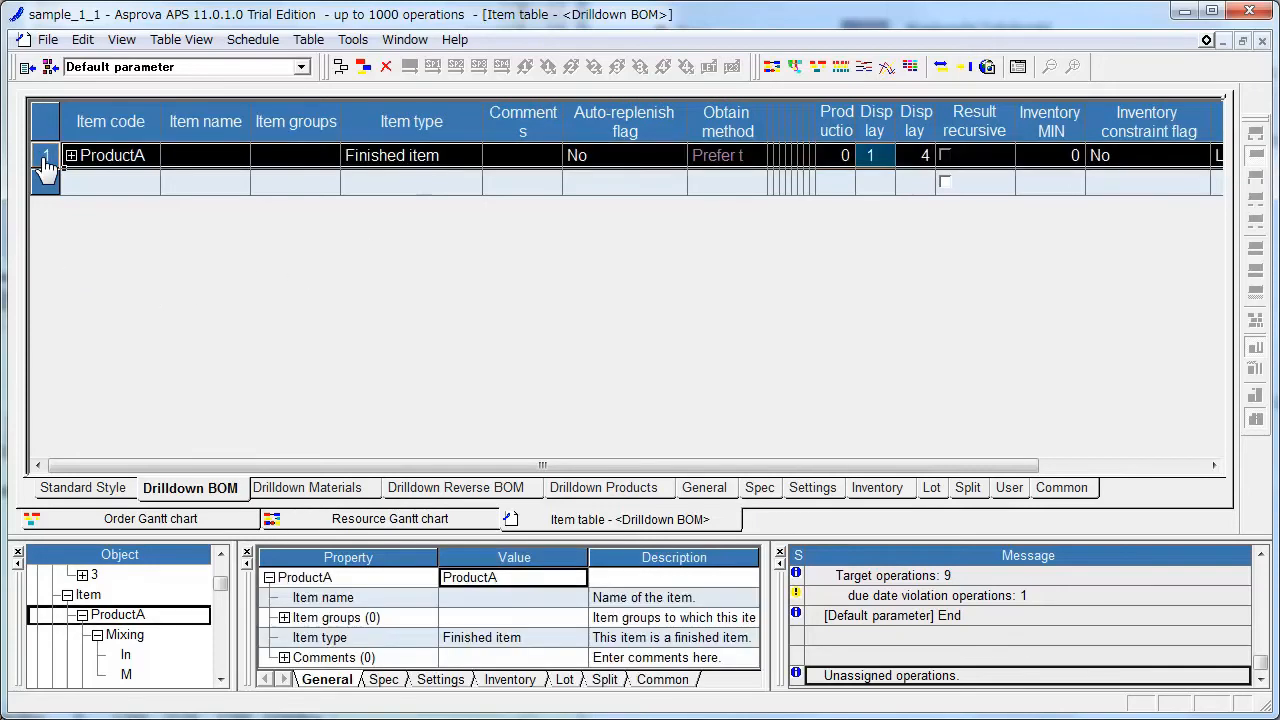
pyautogui.rightClick(45, 165)
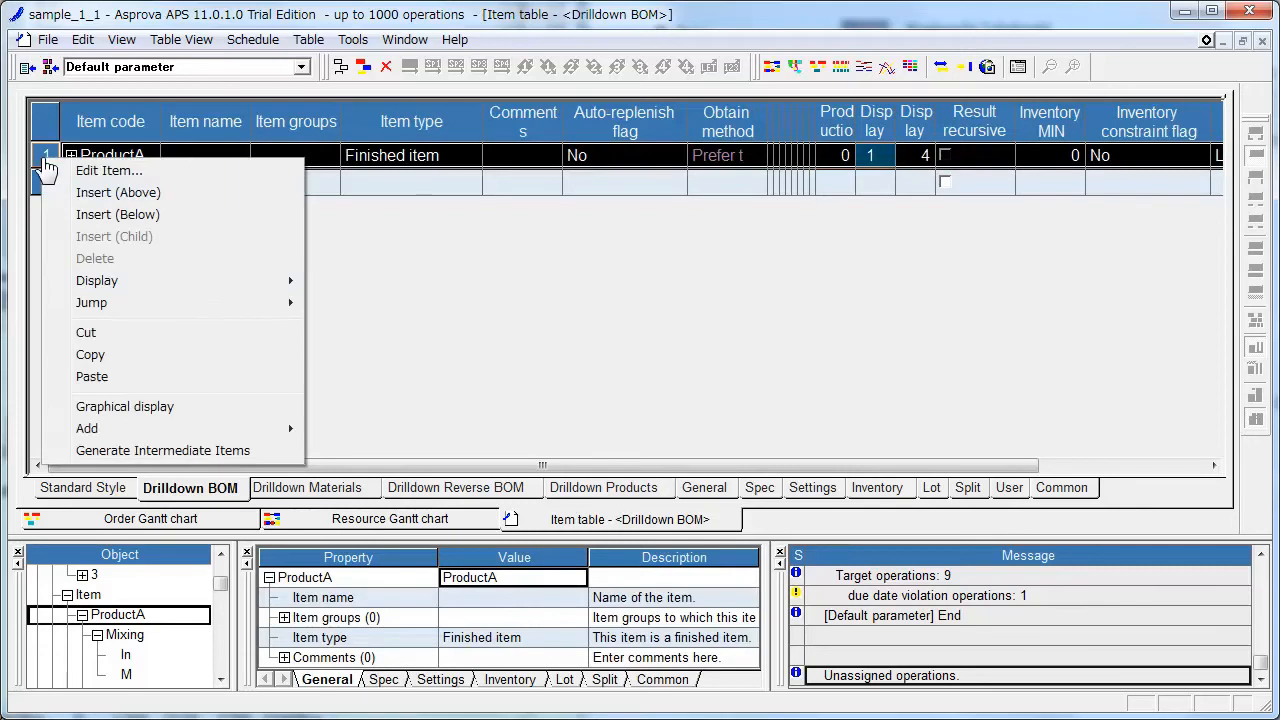
pyautogui.click(156, 410)
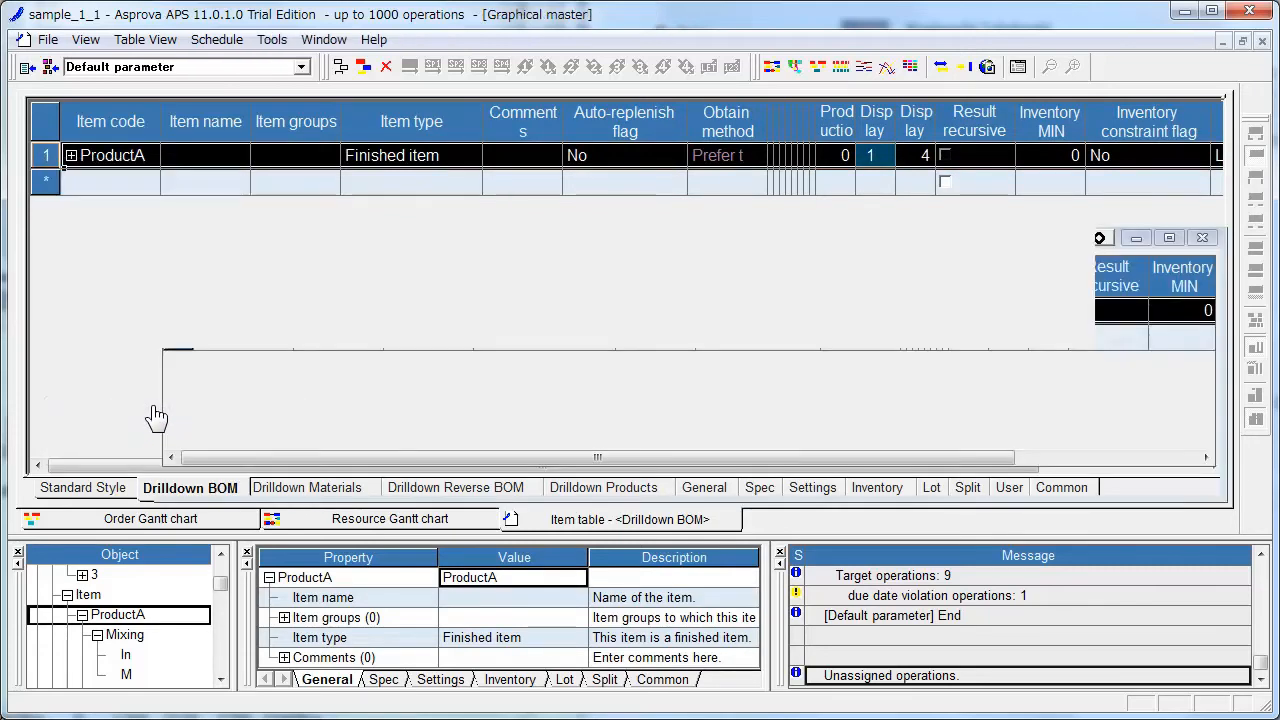
pyautogui.moveTo(382, 379); pyautogui.dragTo(449, 374)
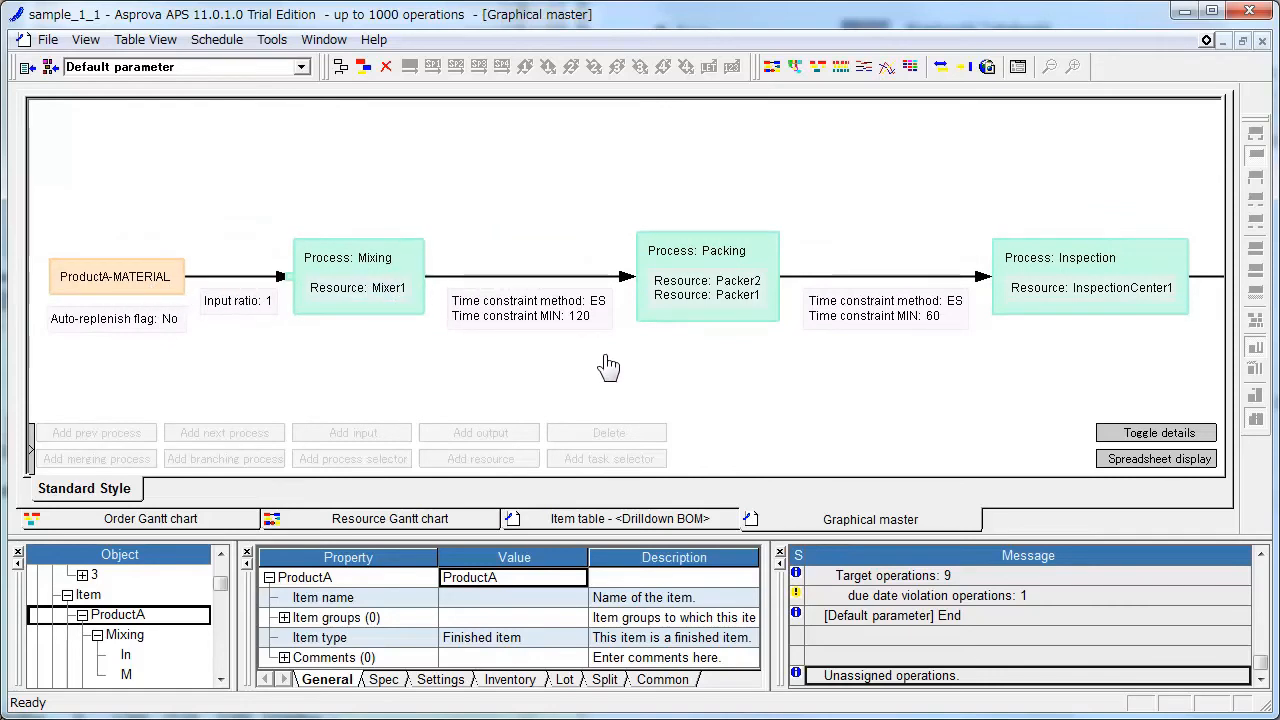
pyautogui.moveTo(757, 371); pyautogui.dragTo(413, 358)
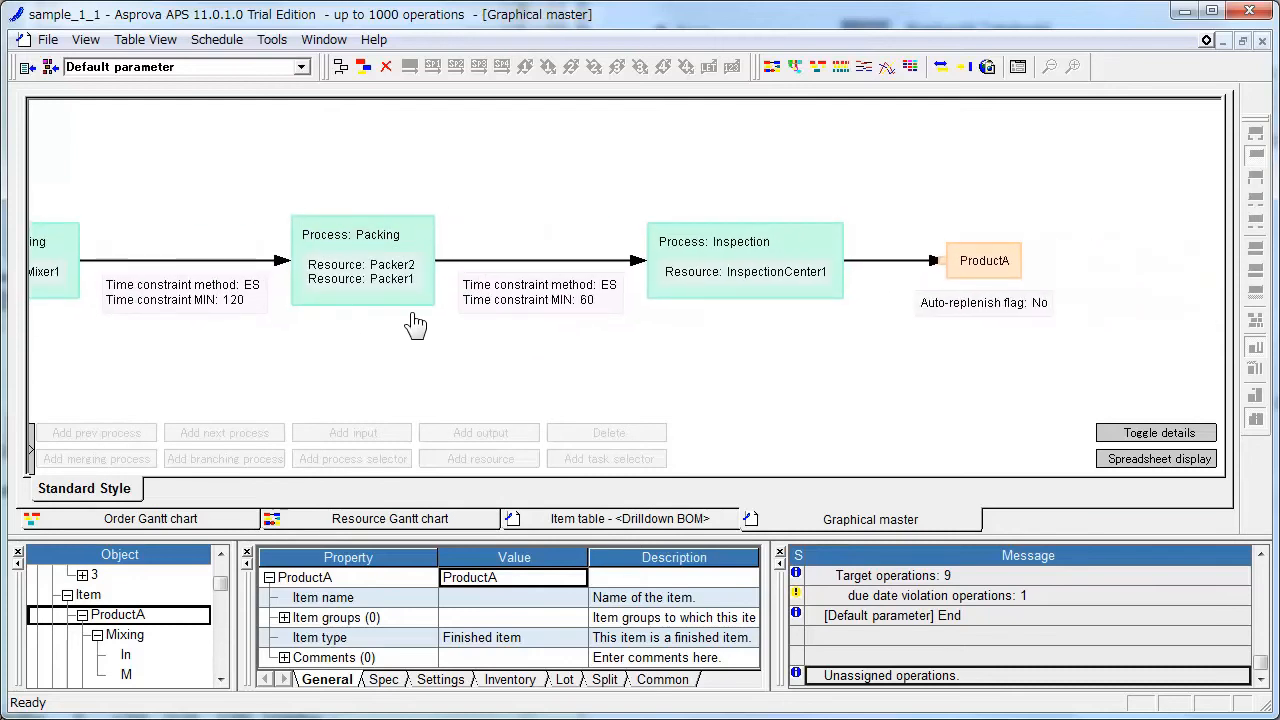
pyautogui.moveTo(404, 274)
# Open ProductA's spreadsheet display, maximize it, and widen the Resource/Item and Process code columns until their entries are fully readable
pyautogui.click(1149, 462)
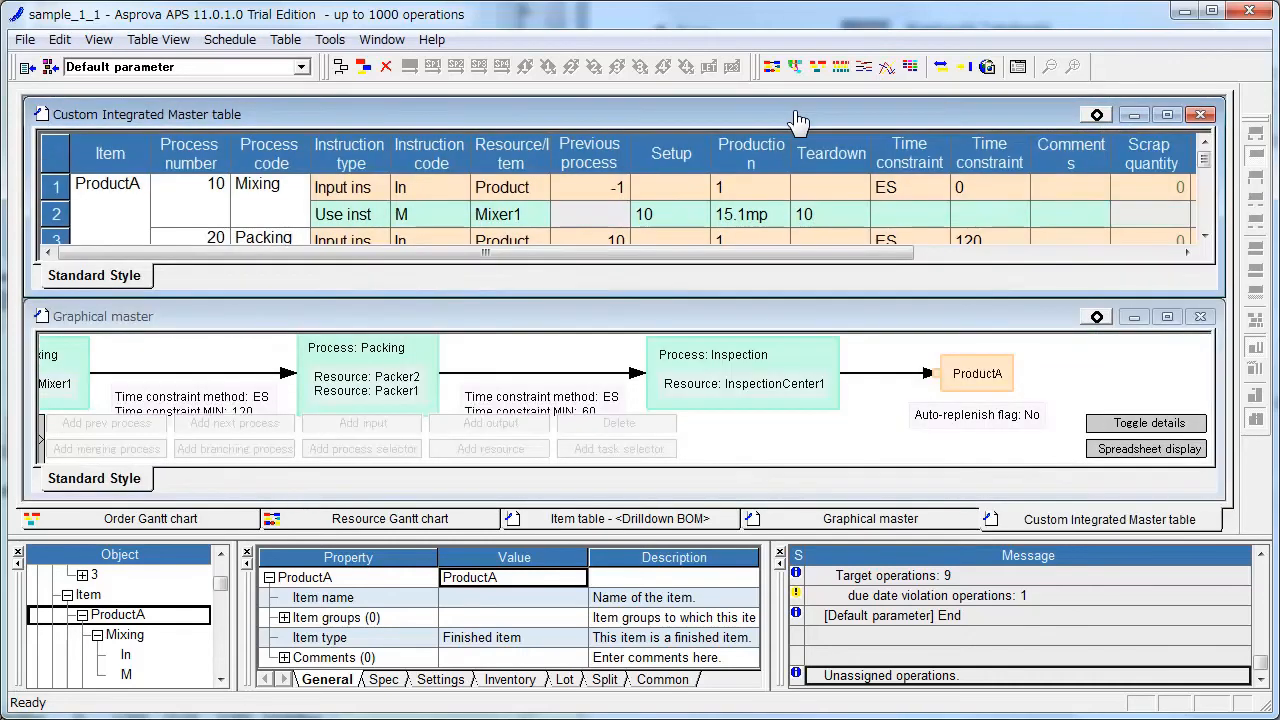
pyautogui.doubleClick(798, 121)
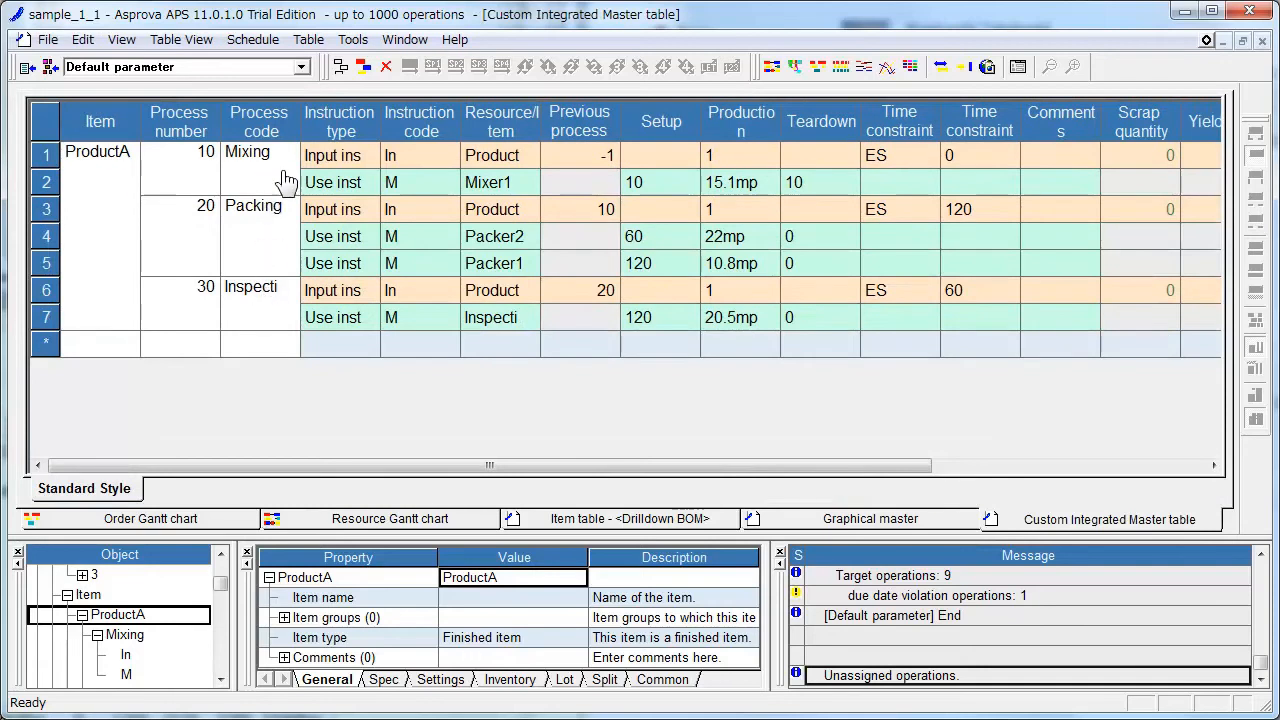
pyautogui.moveTo(540, 118); pyautogui.dragTo(600, 119)
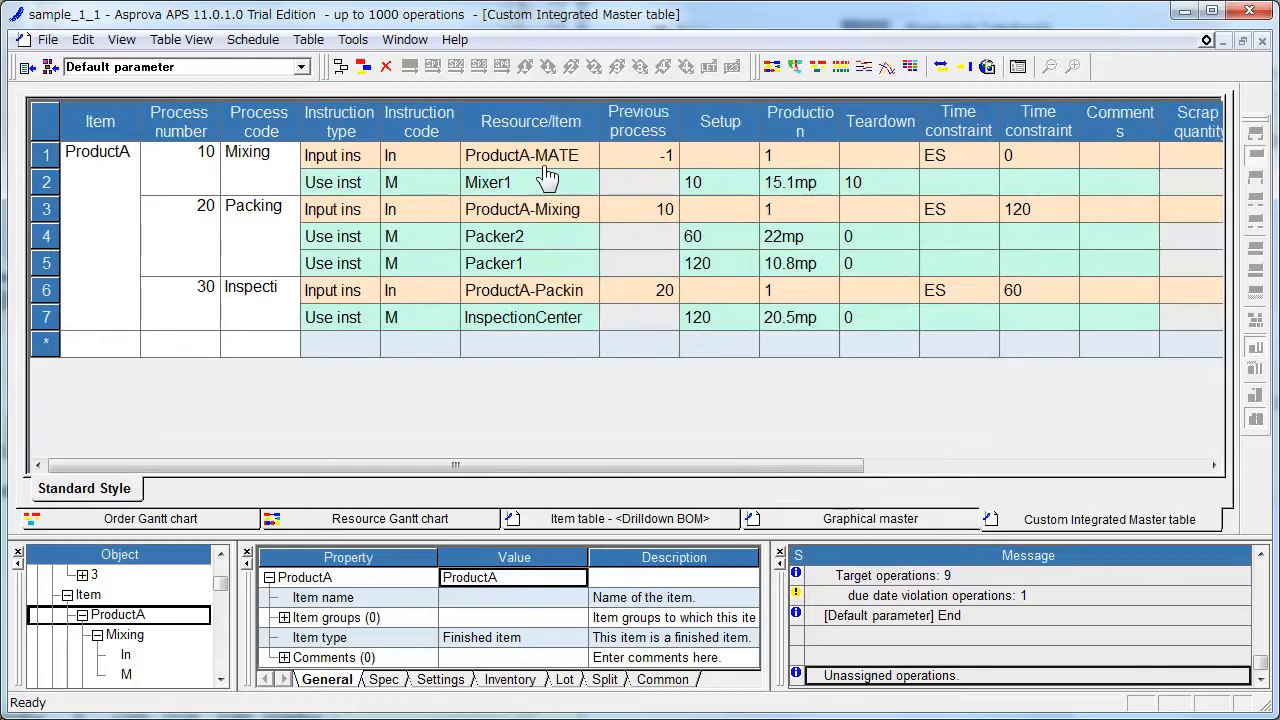
pyautogui.moveTo(602, 121); pyautogui.dragTo(622, 121)
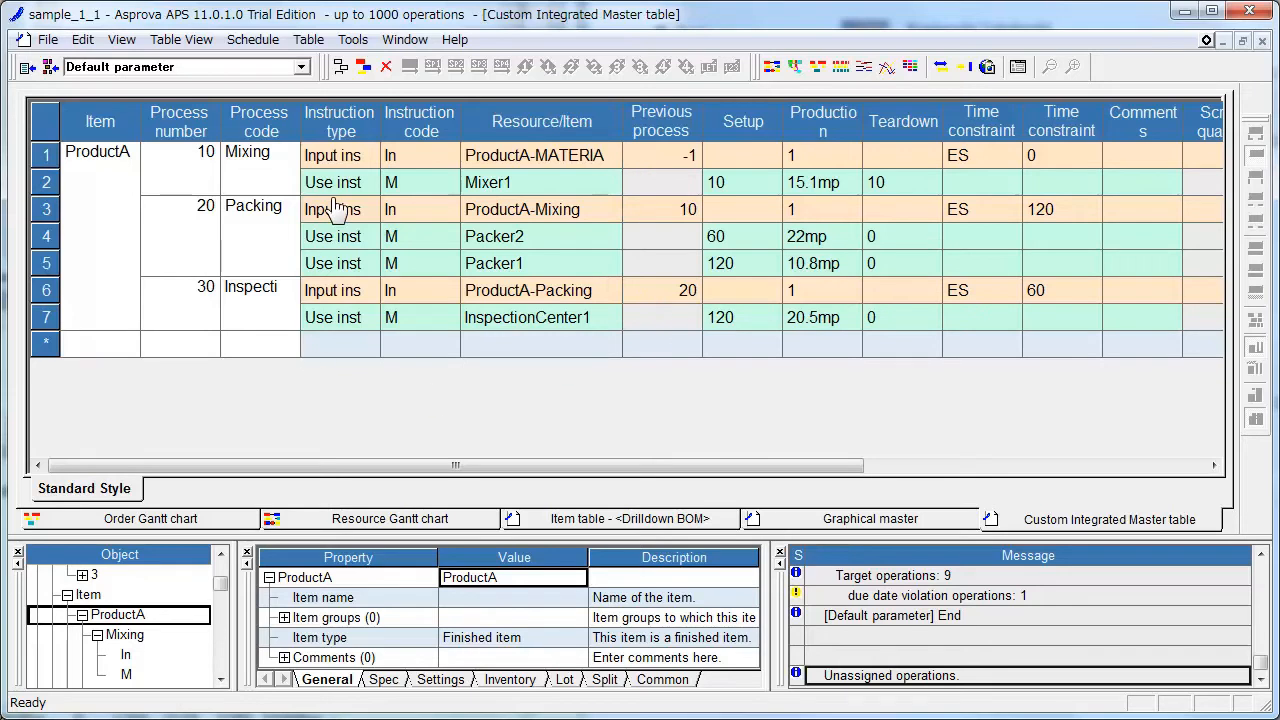
pyautogui.moveTo(300, 118); pyautogui.dragTo(332, 118)
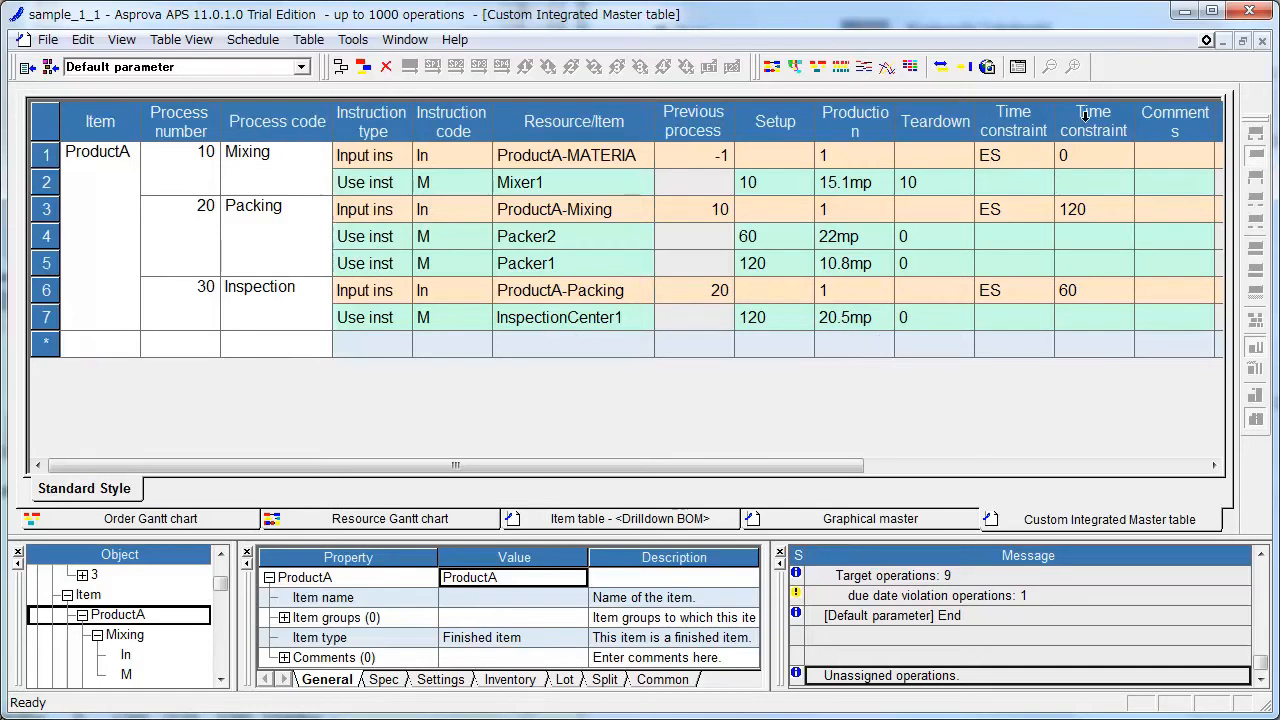
pyautogui.moveTo(1019, 134)
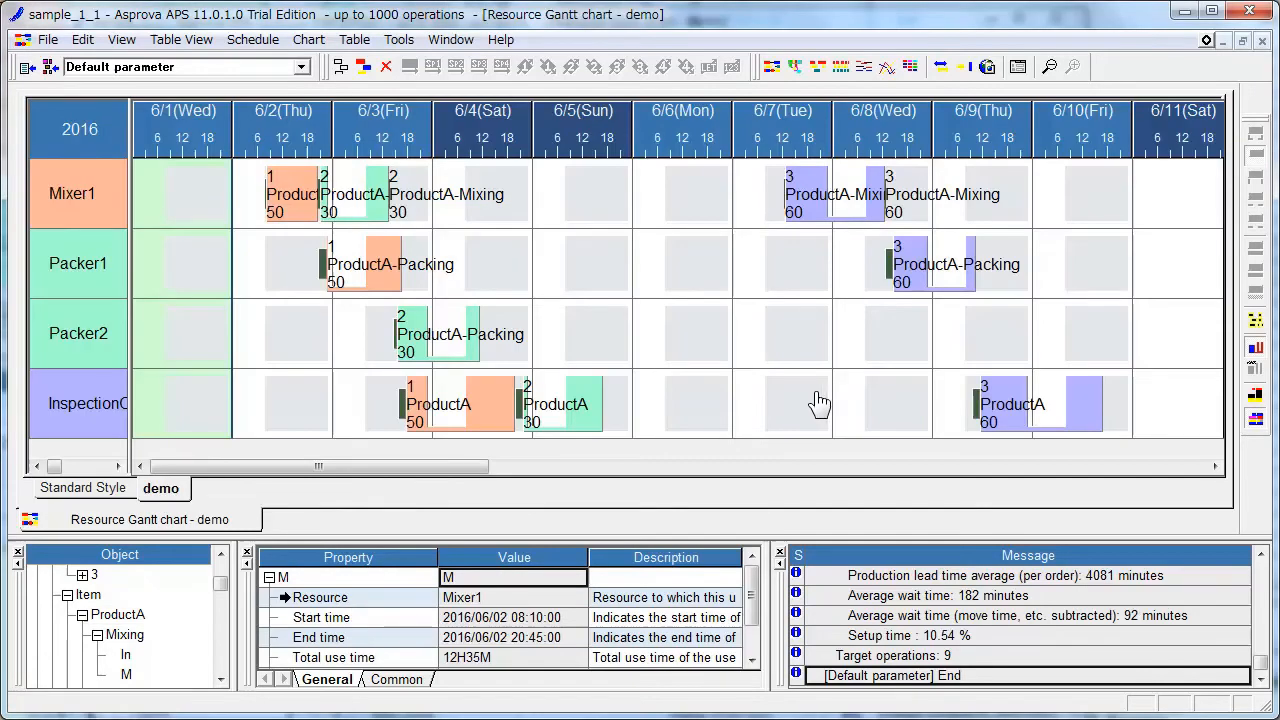
# Reschedule the operations with the Default parameter and slightly reduce the resource row height so all four resources fit in the Gantt chart
pyautogui.click(203, 50)
pyautogui.click(200, 62)
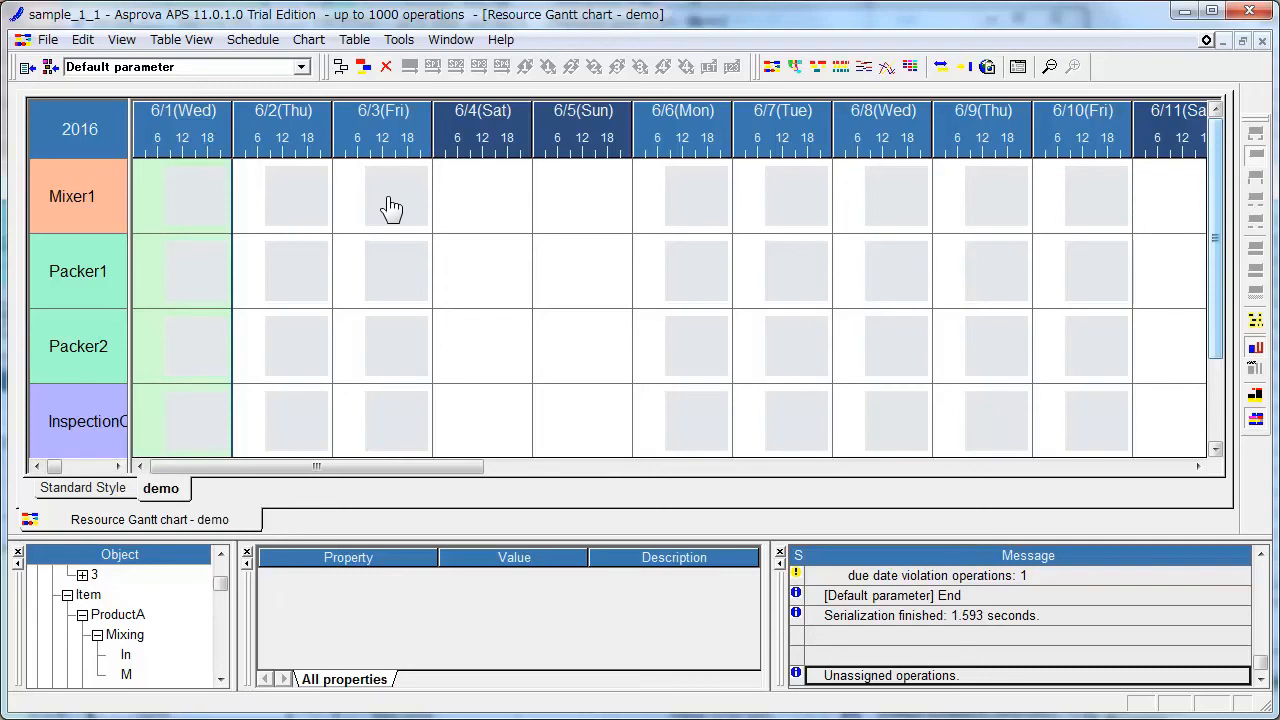
pyautogui.click(360, 68)
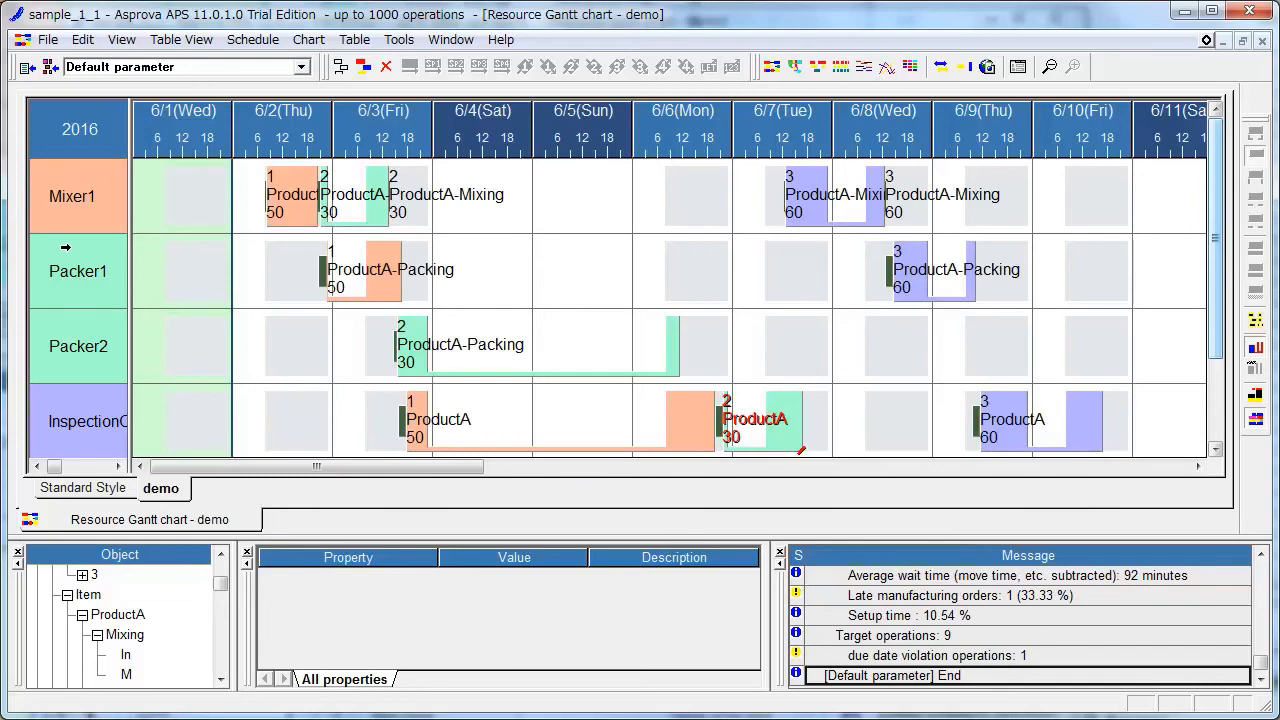
pyautogui.moveTo(70, 234); pyautogui.dragTo(74, 227)
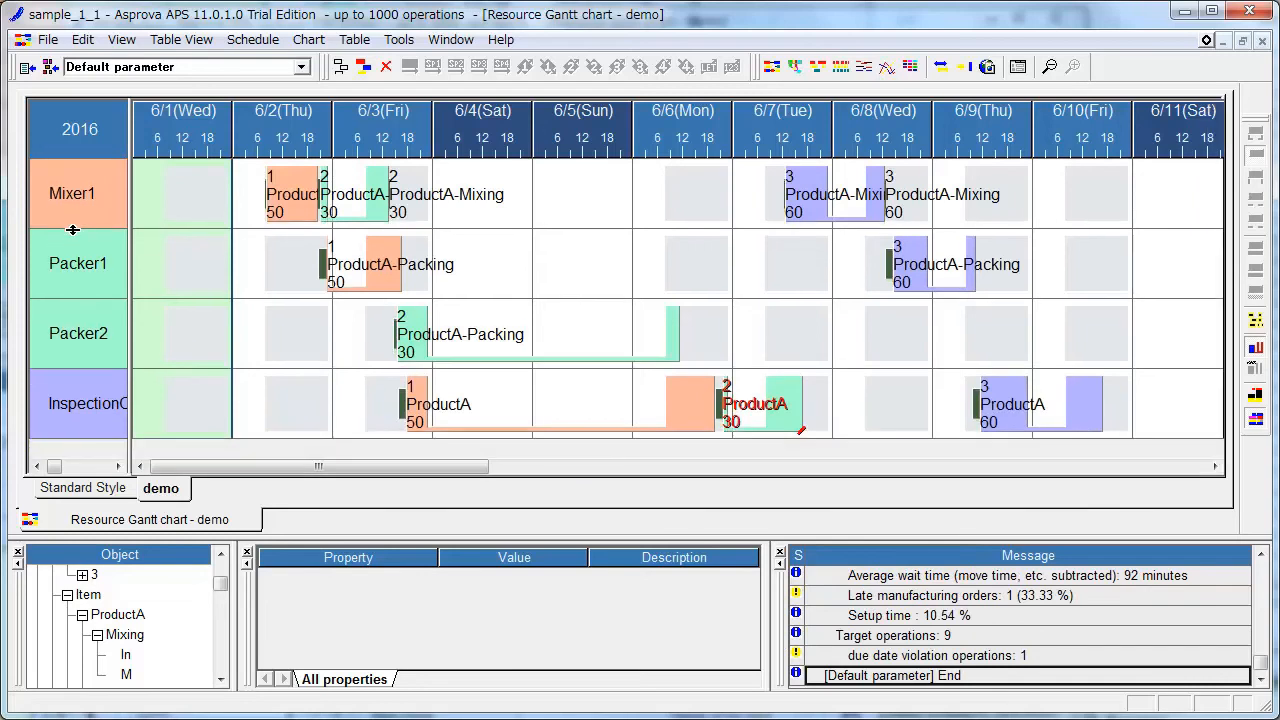
# Examine order 1's linked operations from Mixing to Inspection in the Gantt chart, its inspection details, and order 2's inspection operation
pyautogui.click(300, 208)
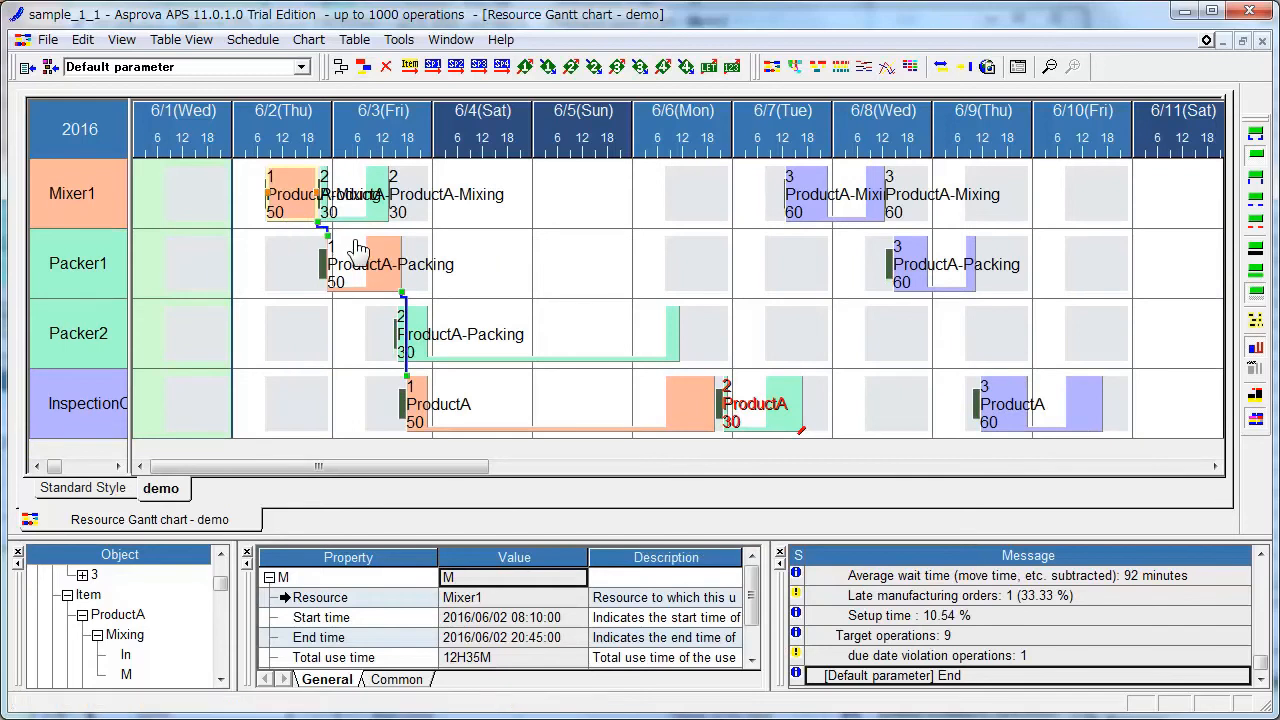
pyautogui.moveTo(380, 268)
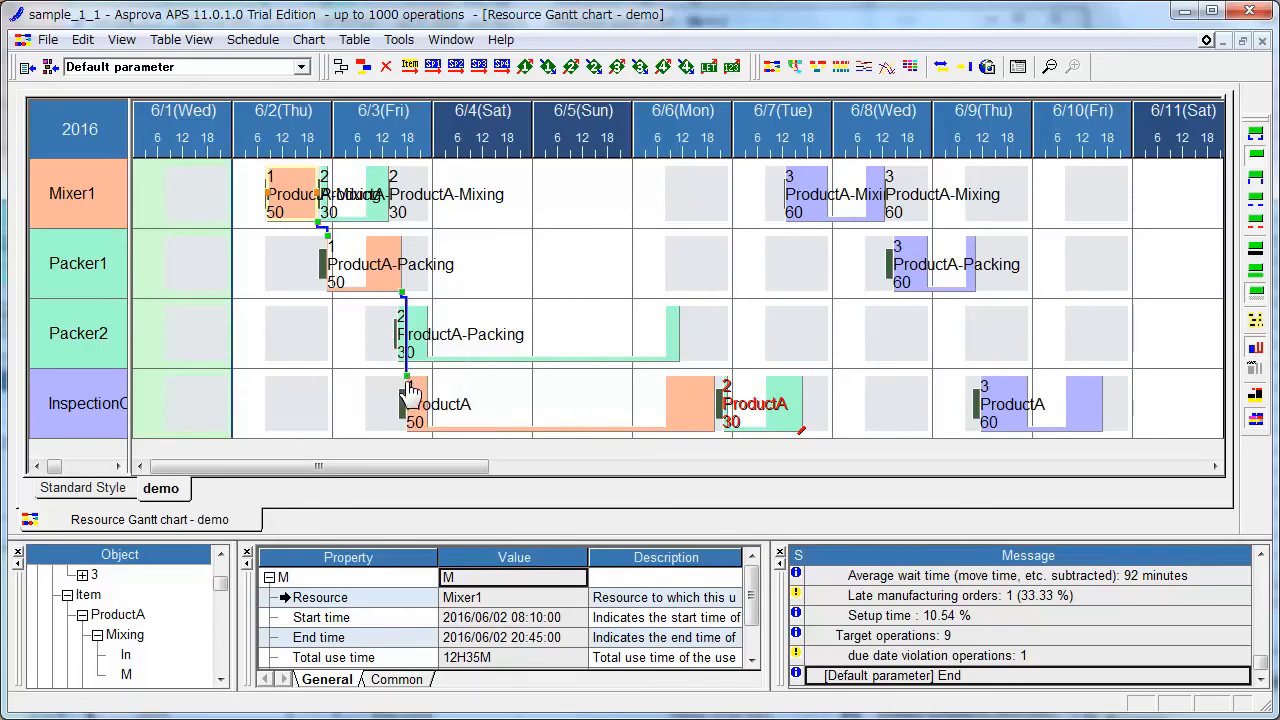
pyautogui.moveTo(413, 403)
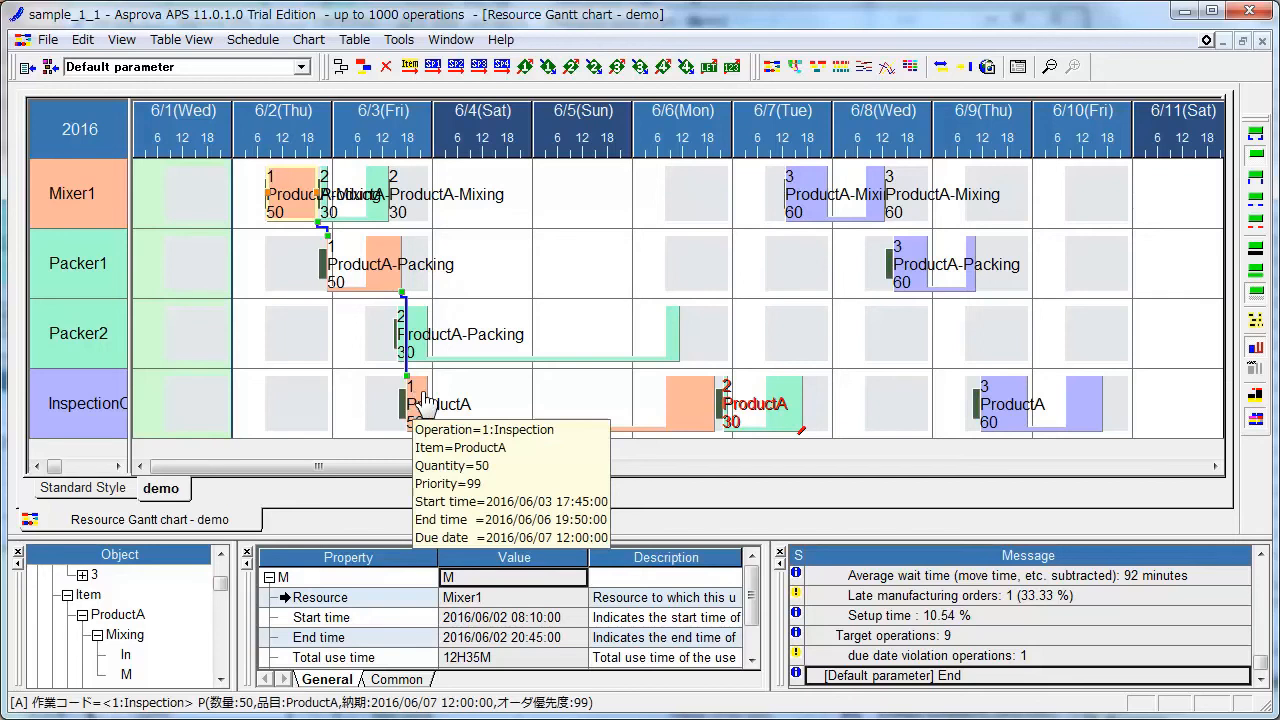
pyautogui.click(476, 412)
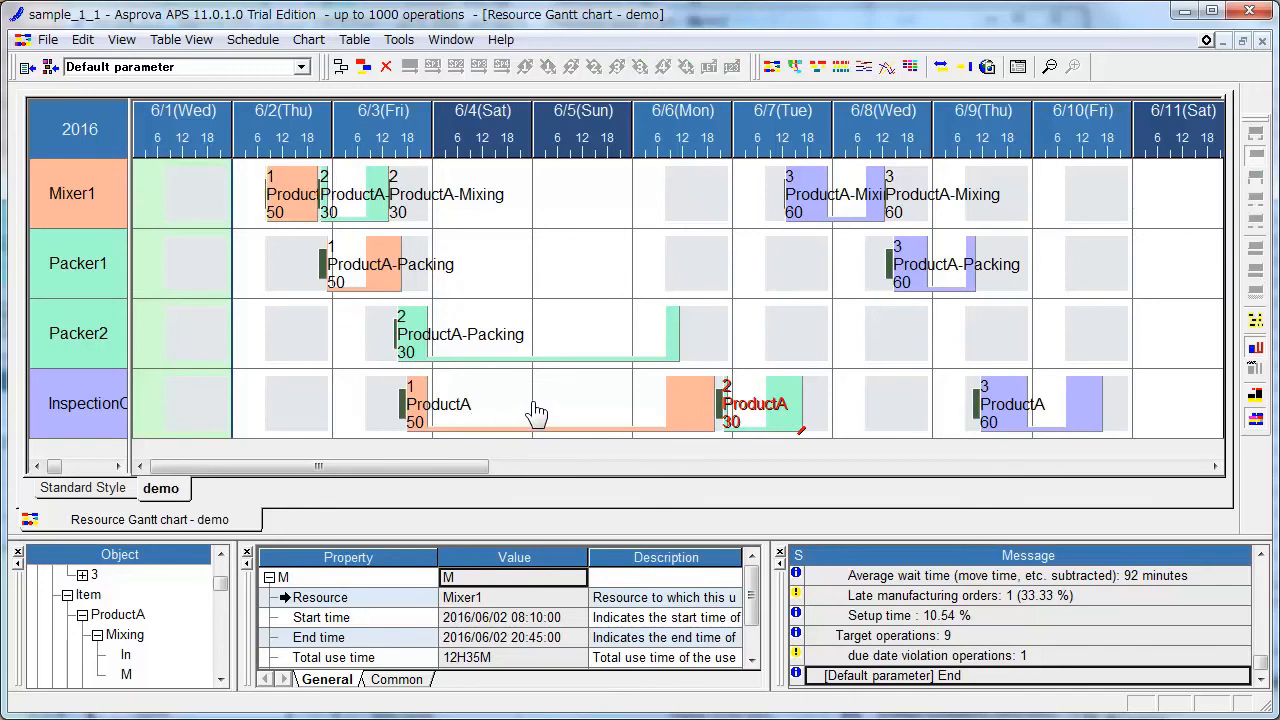
pyautogui.moveTo(285, 192)
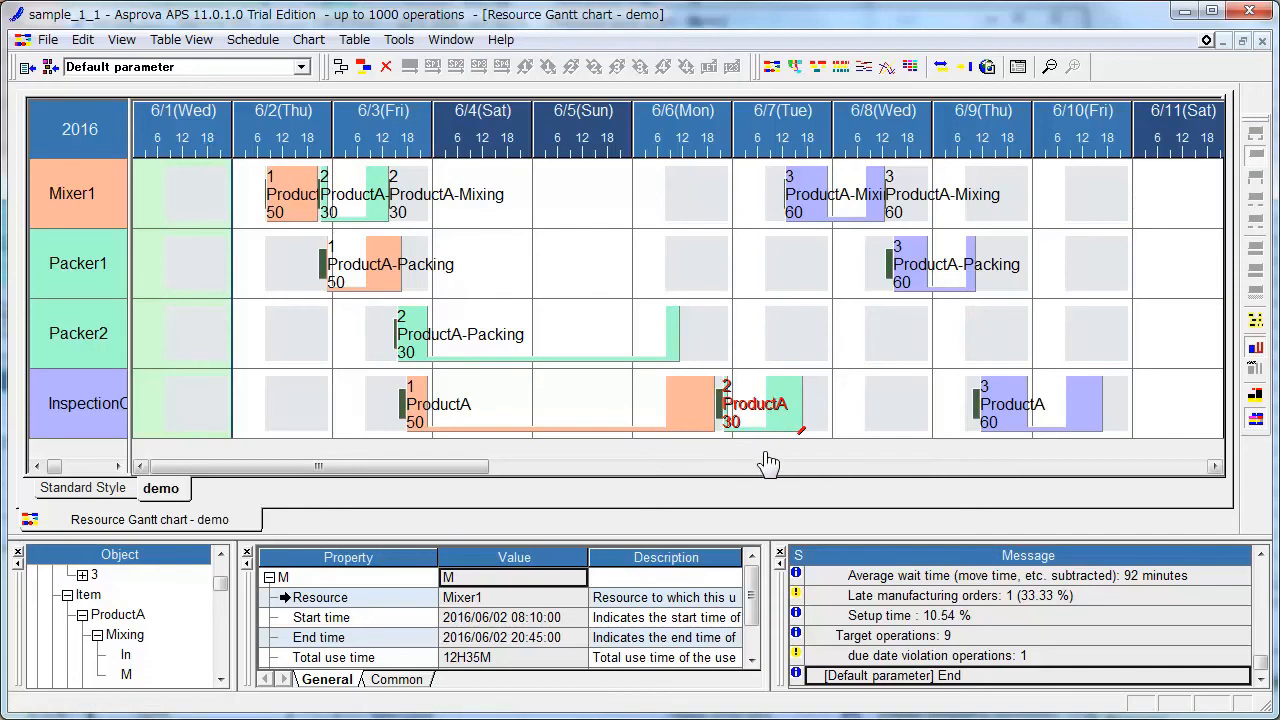
pyautogui.moveTo(788, 428)
# Assign the DayShift shift to all four resources on Saturday 6/4 and Sunday 6/5, and reschedule the operations
pyautogui.moveTo(510, 205); pyautogui.dragTo(550, 403)
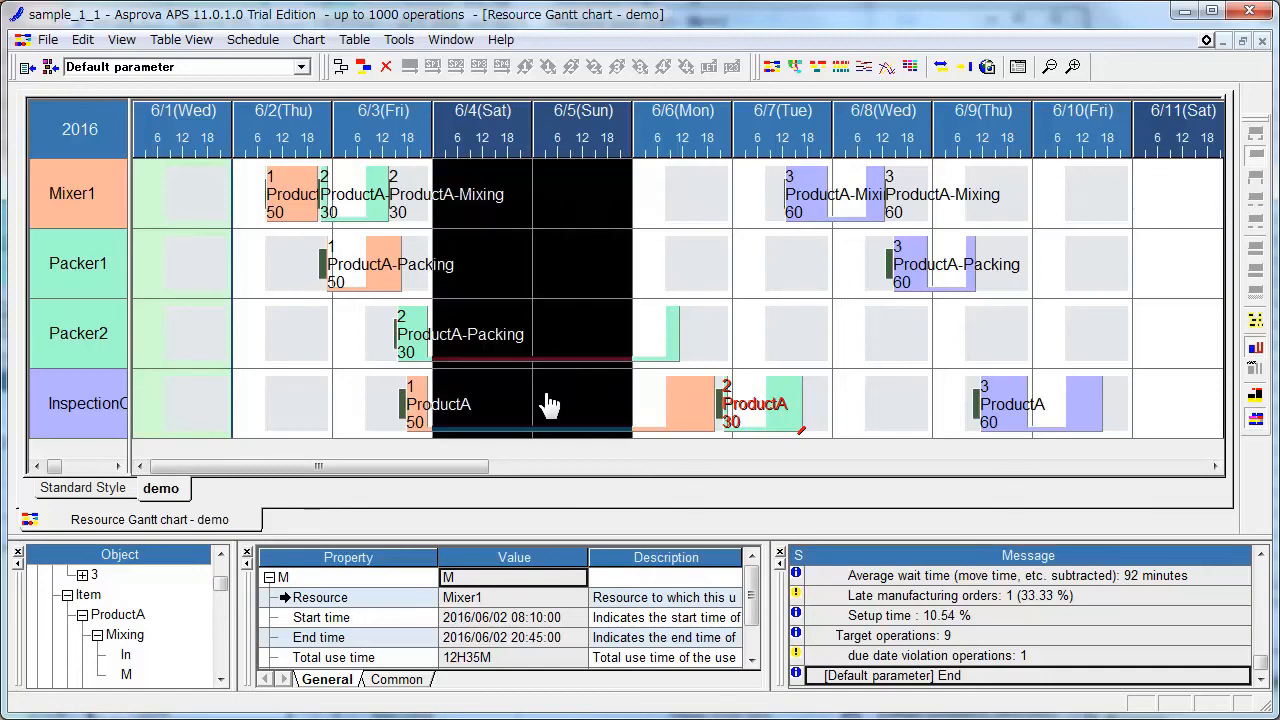
pyautogui.rightClick(550, 403)
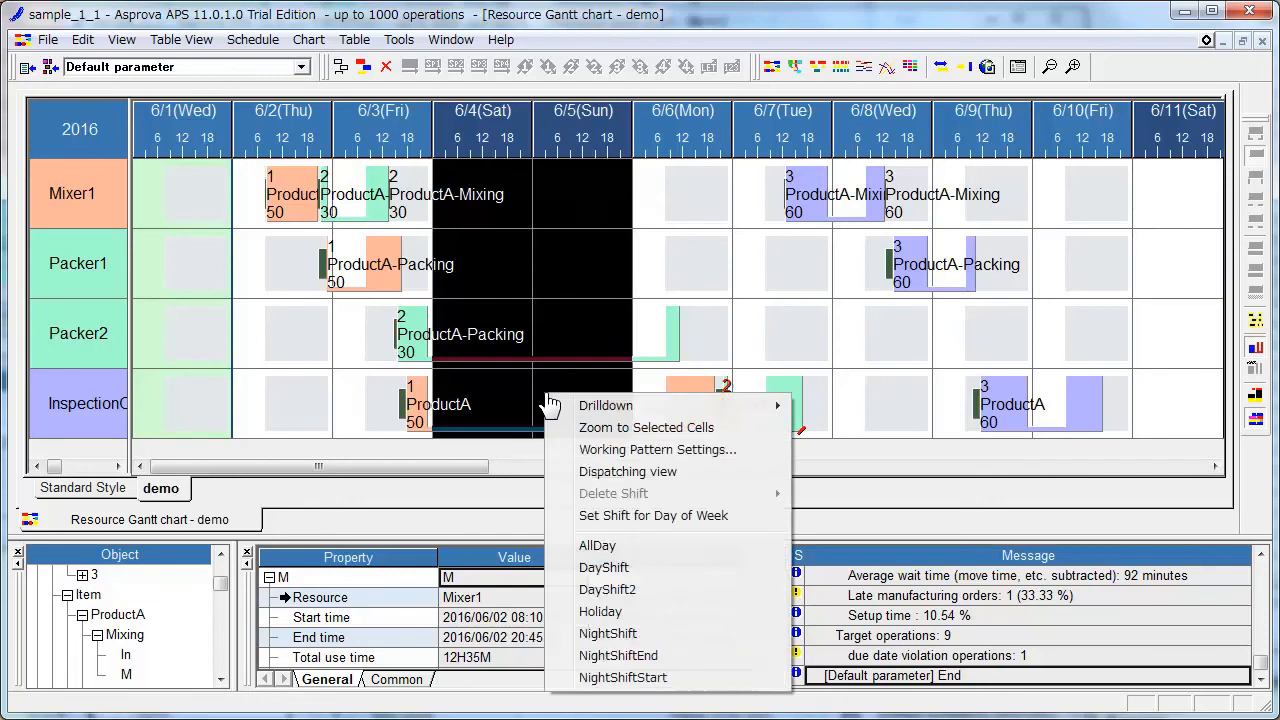
pyautogui.click(600, 568)
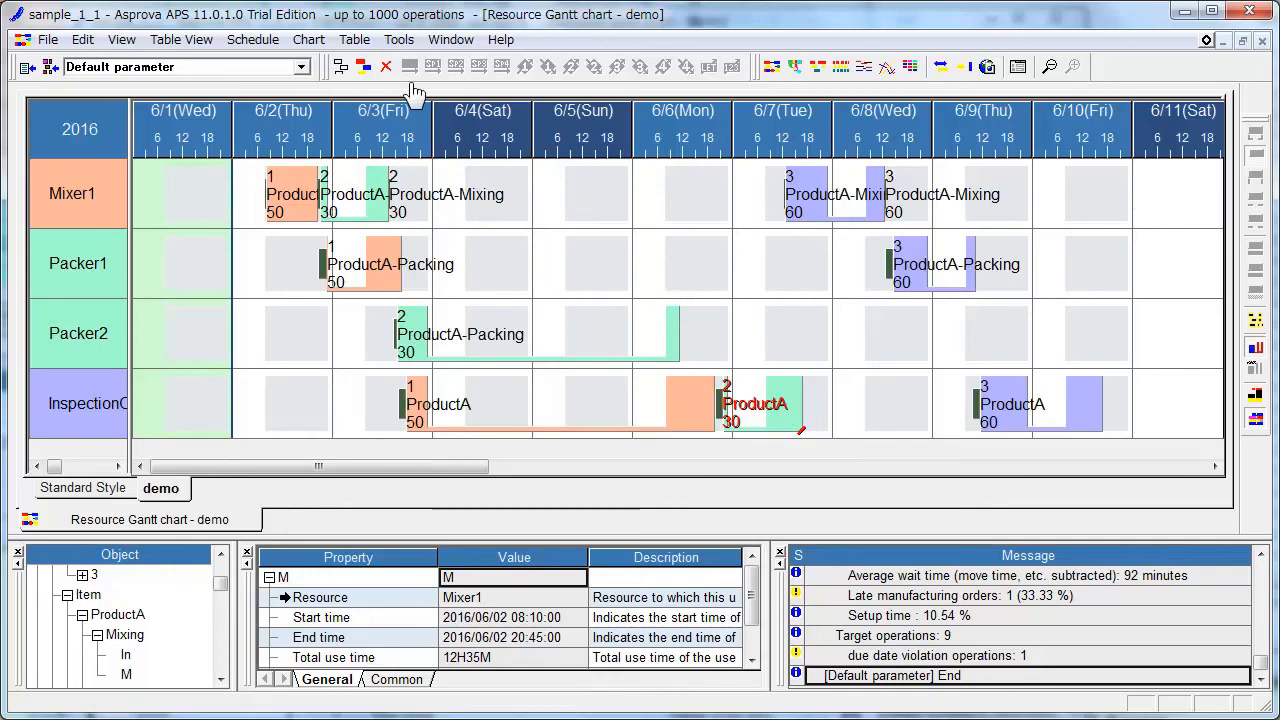
pyautogui.click(365, 68)
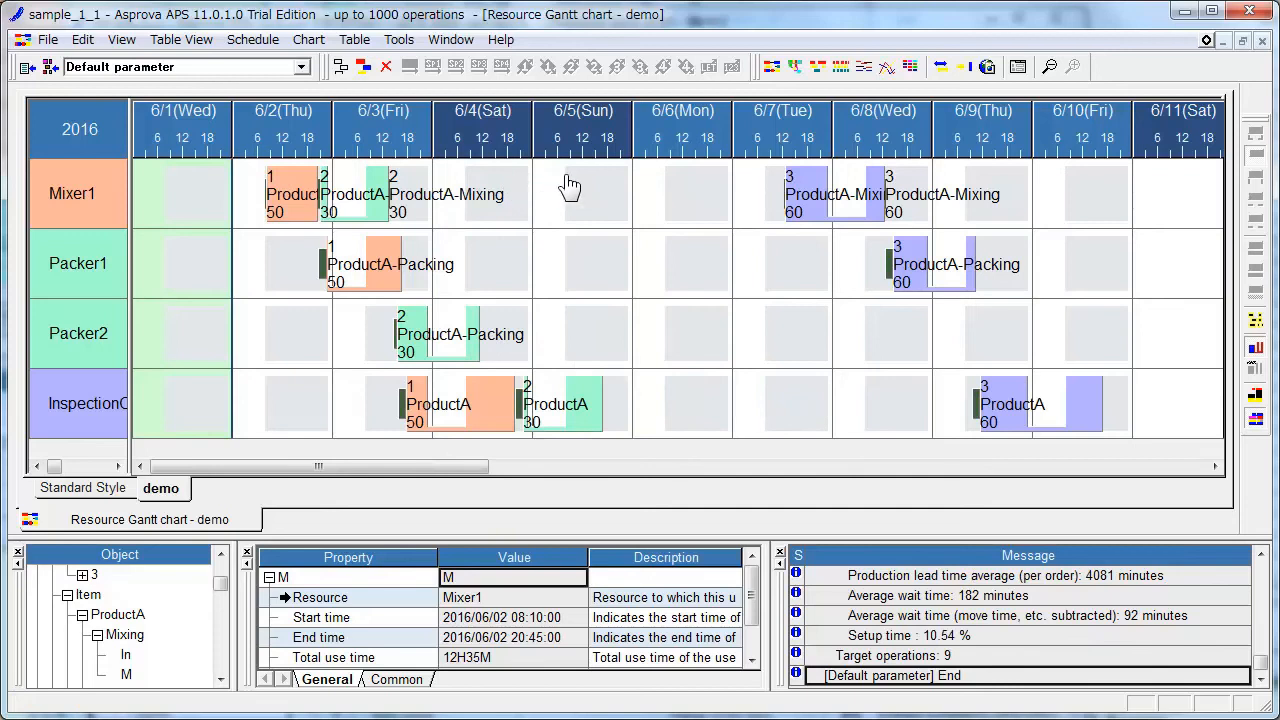
# Check the due dates in the Order table against the Gantt chart, and examine order 3's inspection operation and its links to Mixing and Packing
pyautogui.moveTo(588, 416)
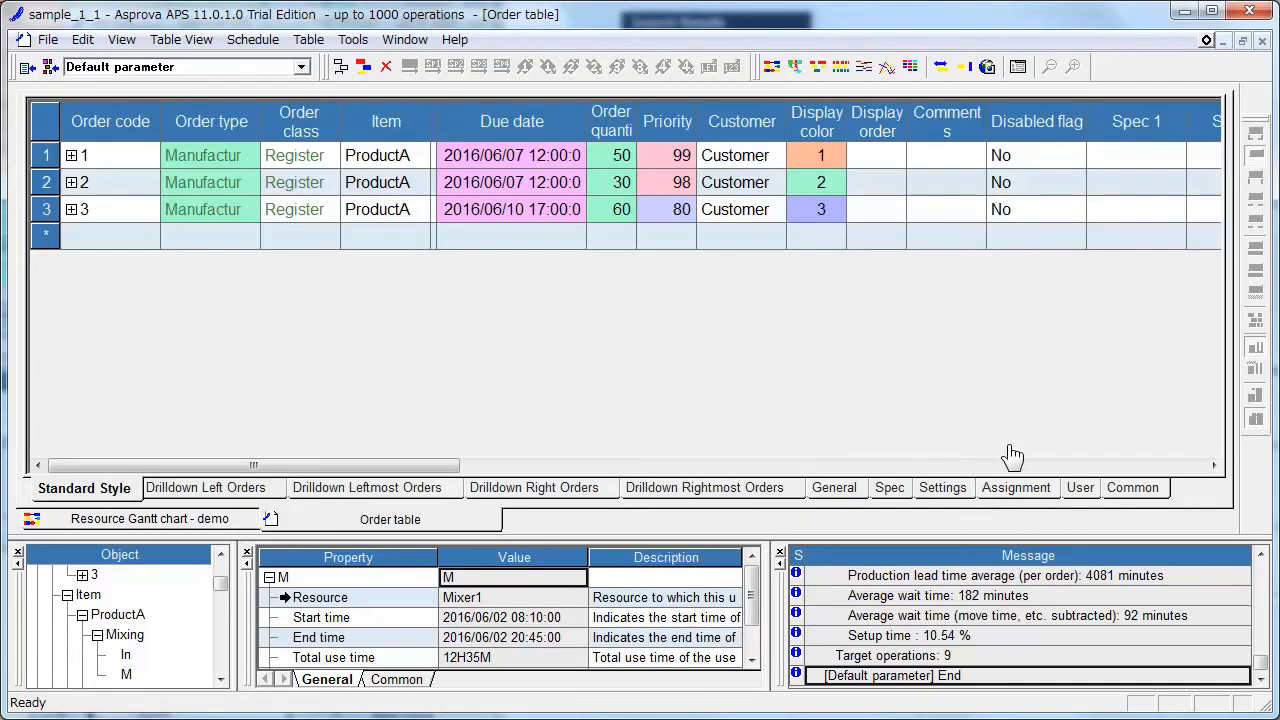
pyautogui.click(208, 522)
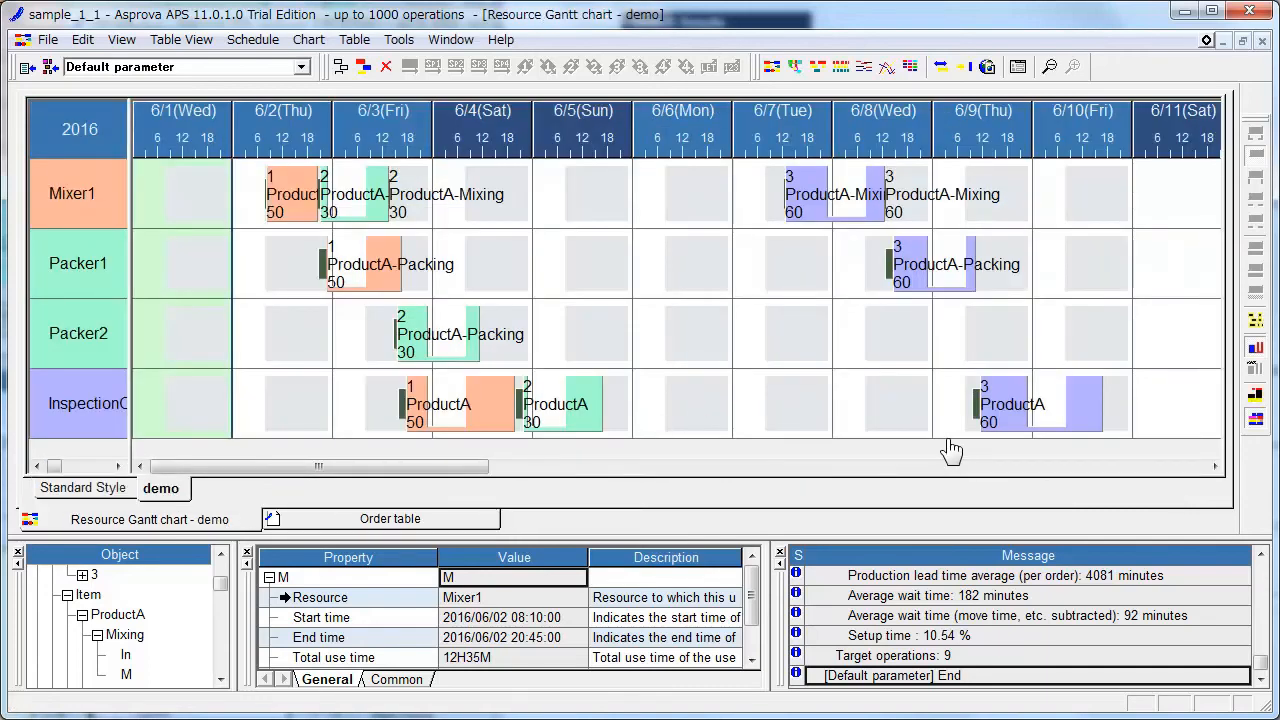
pyautogui.moveTo(986, 396)
pyautogui.click(993, 404)
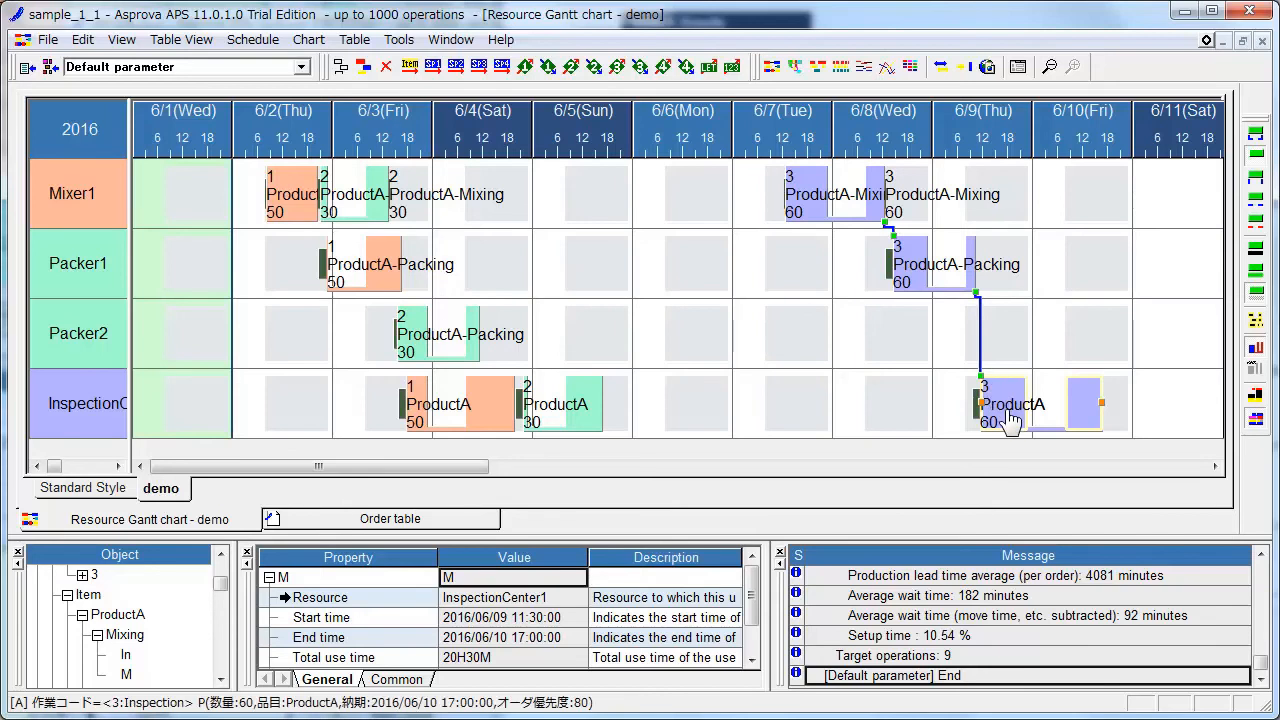
pyautogui.moveTo(1013, 422)
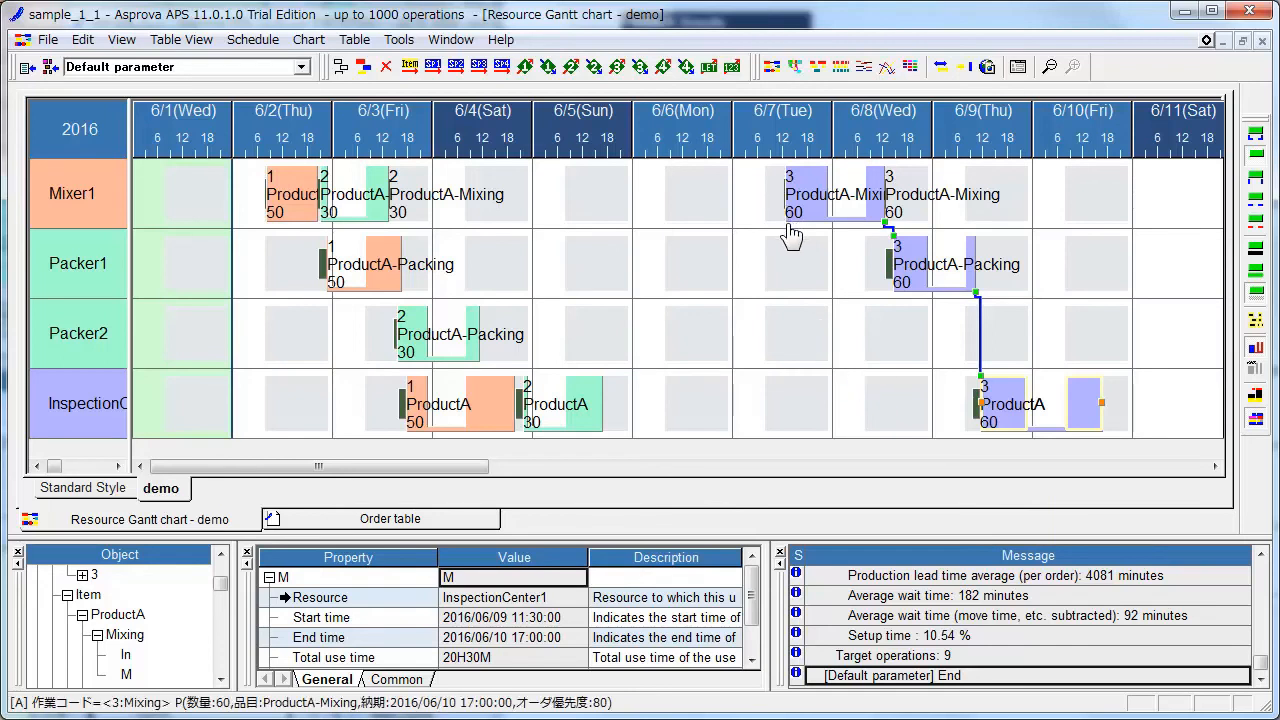
pyautogui.click(887, 229)
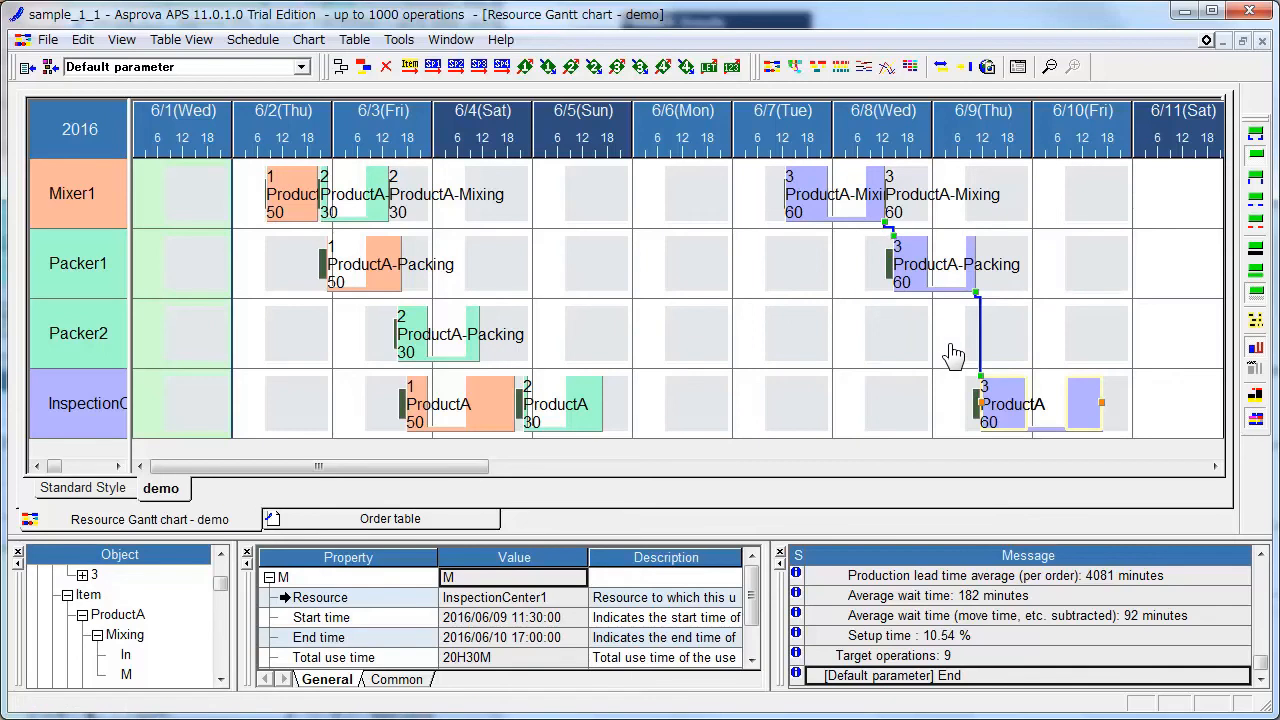
pyautogui.moveTo(889, 240)
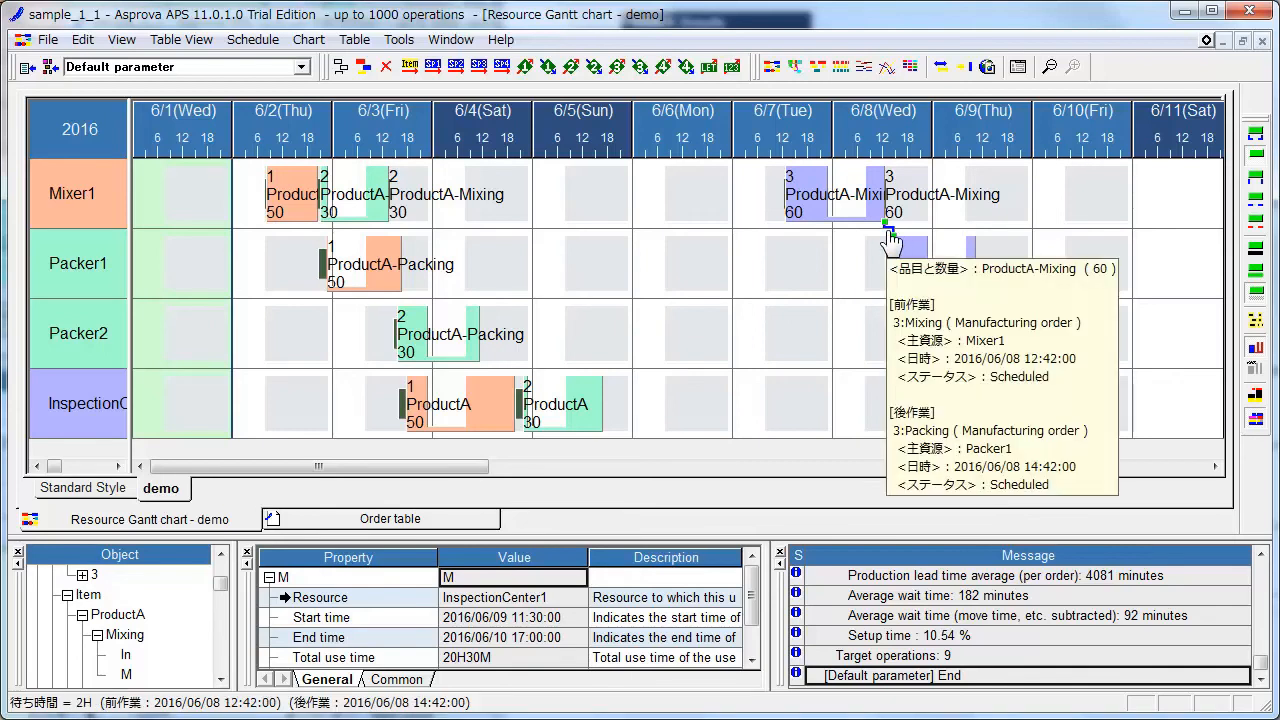
pyautogui.moveTo(985, 343)
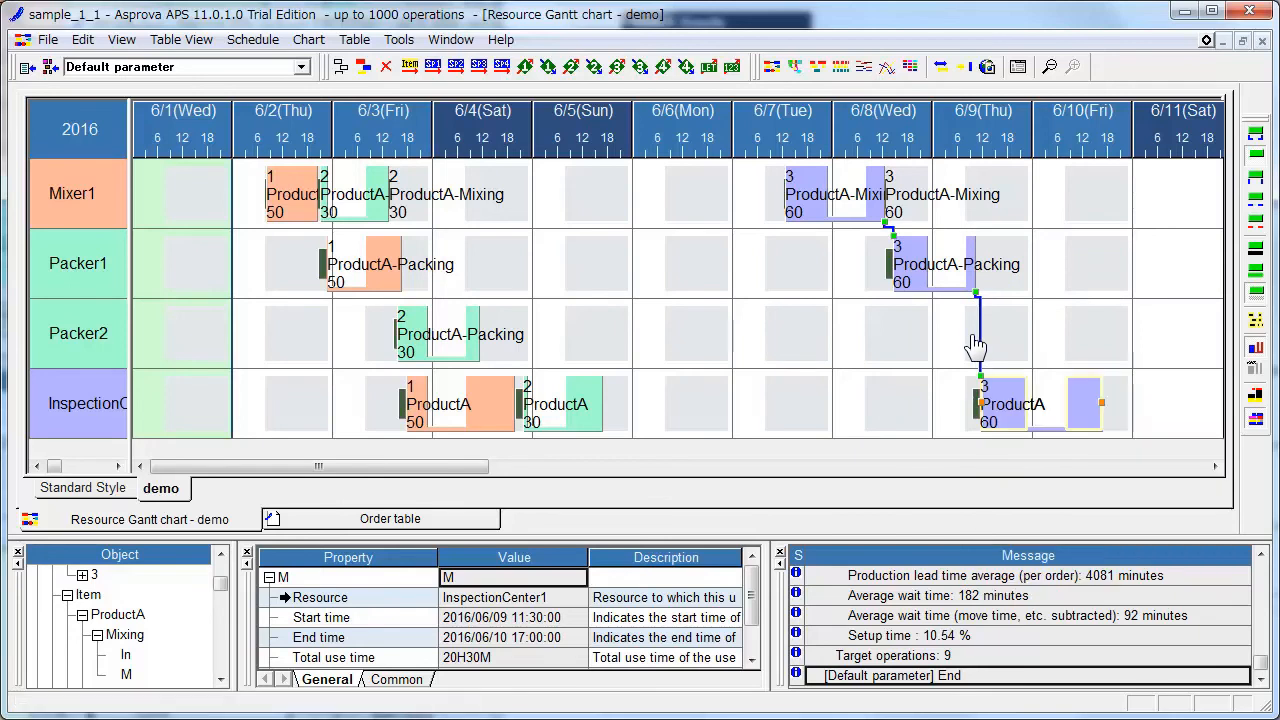
# Check the Packing and Inspection time constraints in the Integrated Master Editor table and return to the resource Gantt chart
pyautogui.click(196, 42)
pyautogui.click(163, 158)
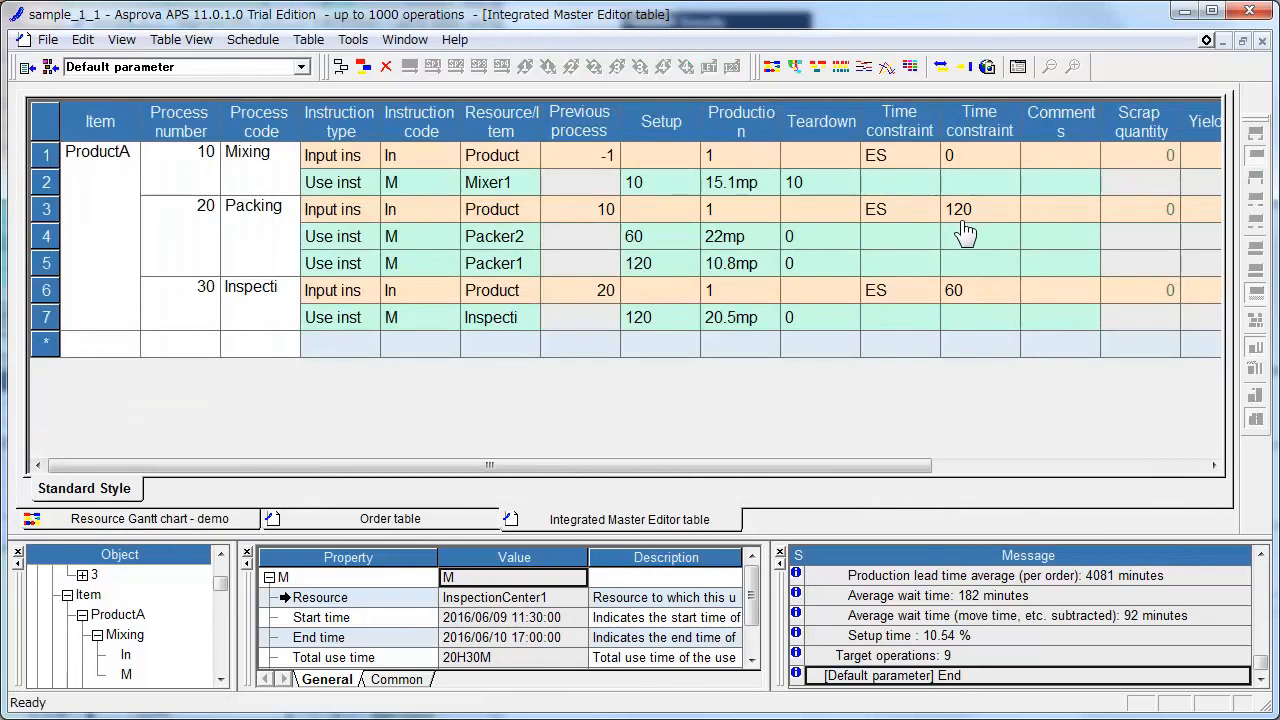
pyautogui.click(220, 522)
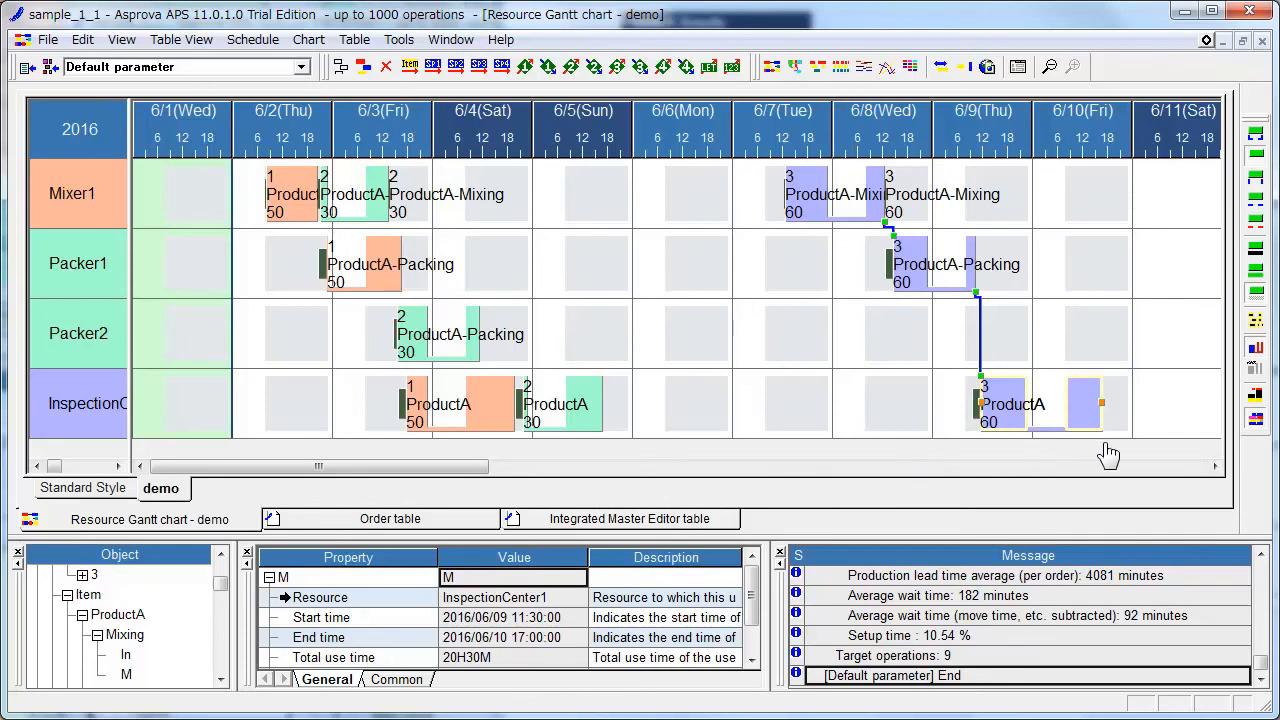
# Add a new manufacturing order with code RUSH for item ProductA in the Order table
pyautogui.moveTo(1102, 438)
pyautogui.click(480, 525)
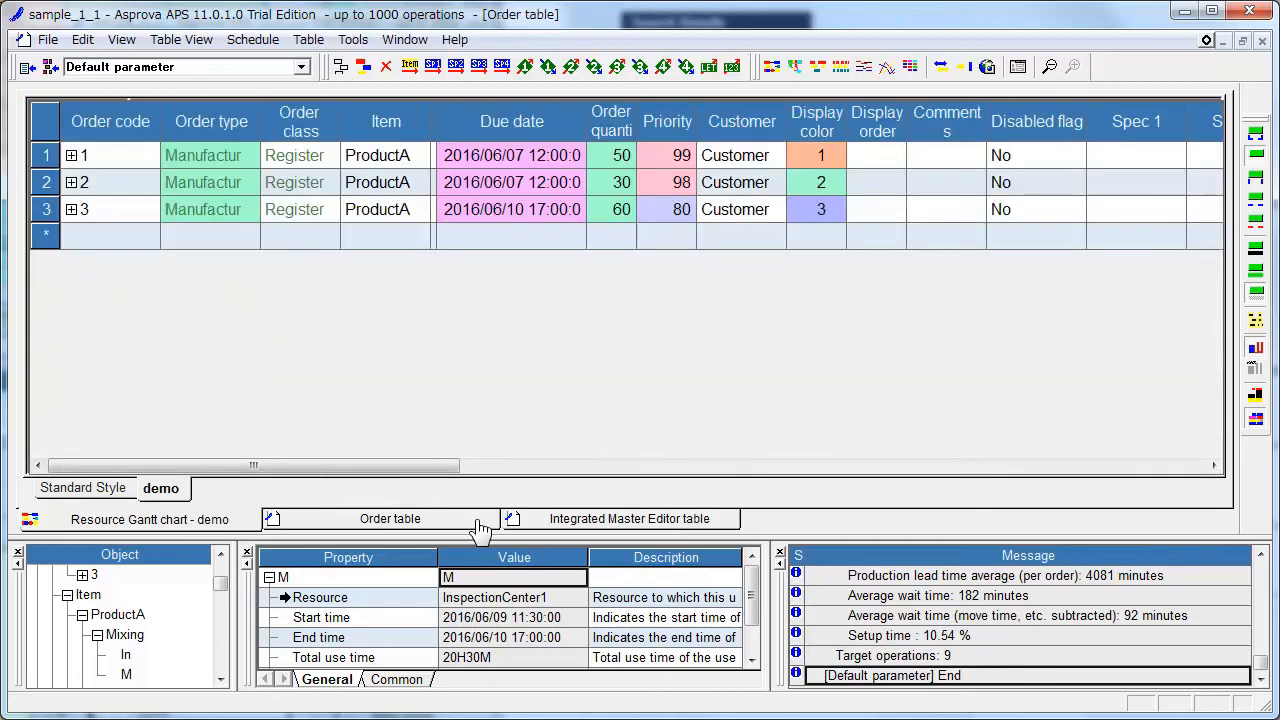
pyautogui.click(132, 246)
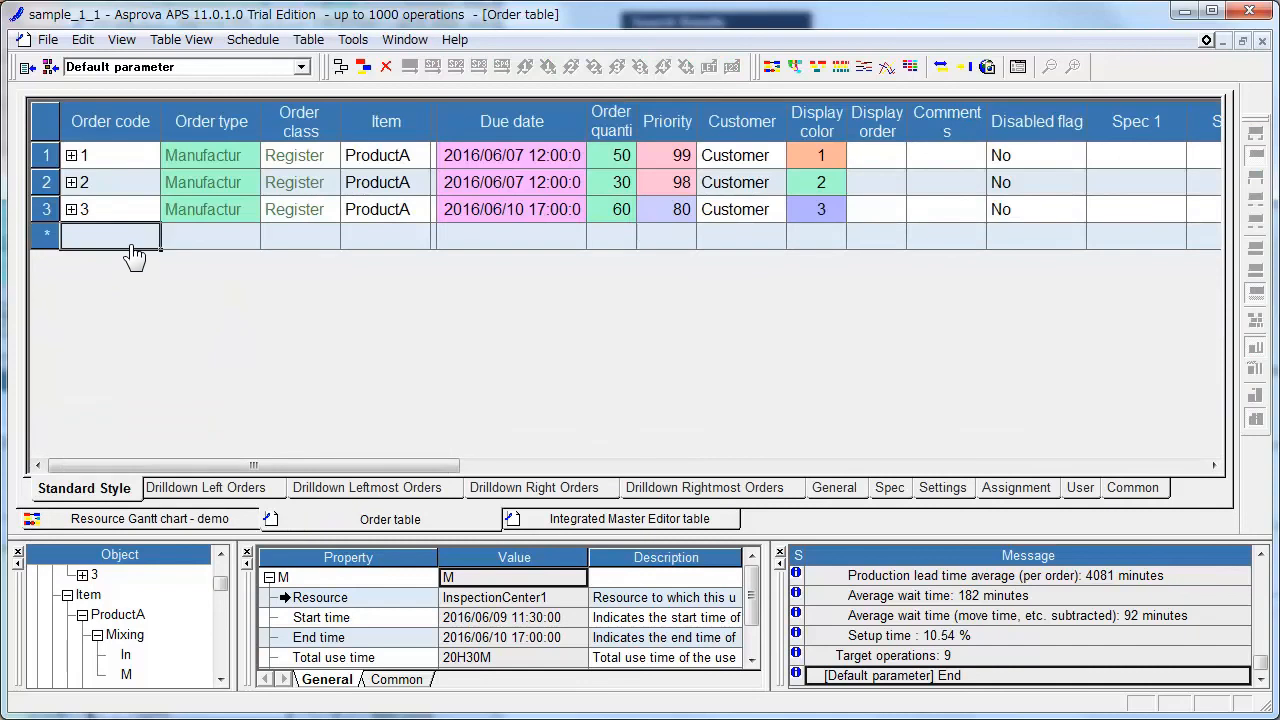
pyautogui.write('RUSH')
pyautogui.press('Tab')
pyautogui.press('Tab')
pyautogui.press('Tab')
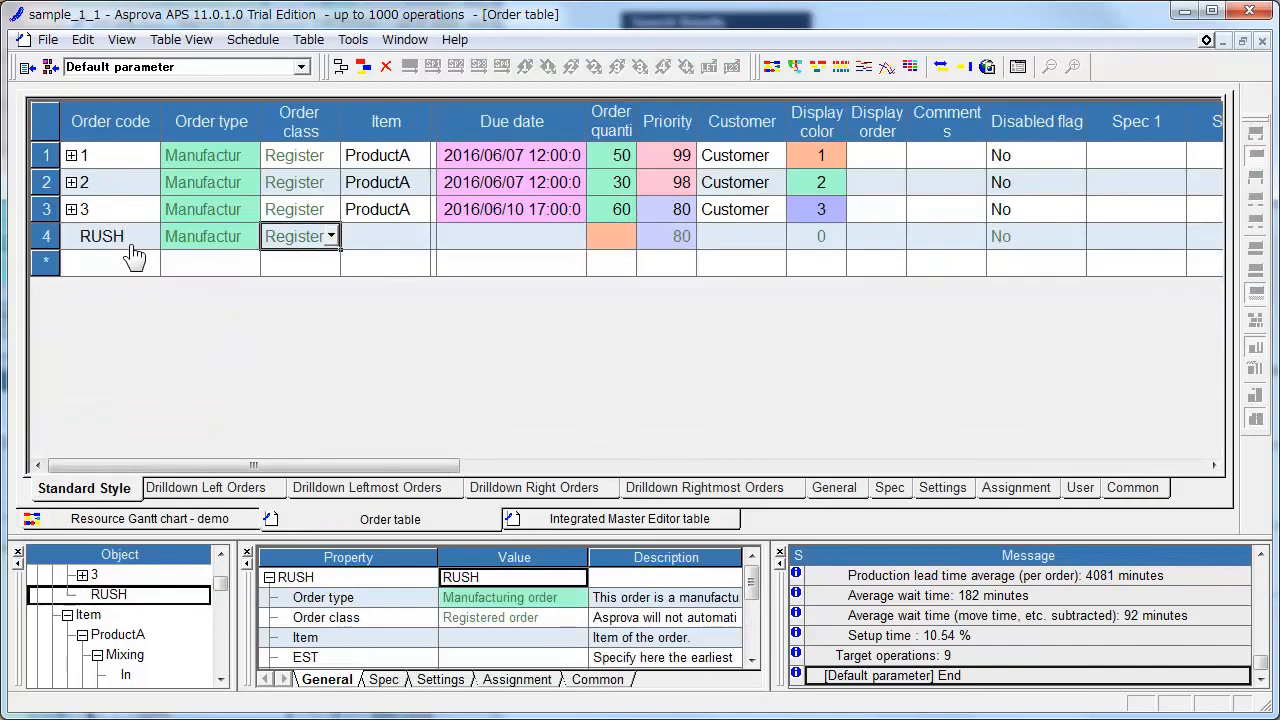
pyautogui.click(423, 240)
pyautogui.click(409, 271)
# Give the RUSH order the same due date as order 2, 2016/06/07 12:00, and an order quantity of 10
pyautogui.click(502, 250)
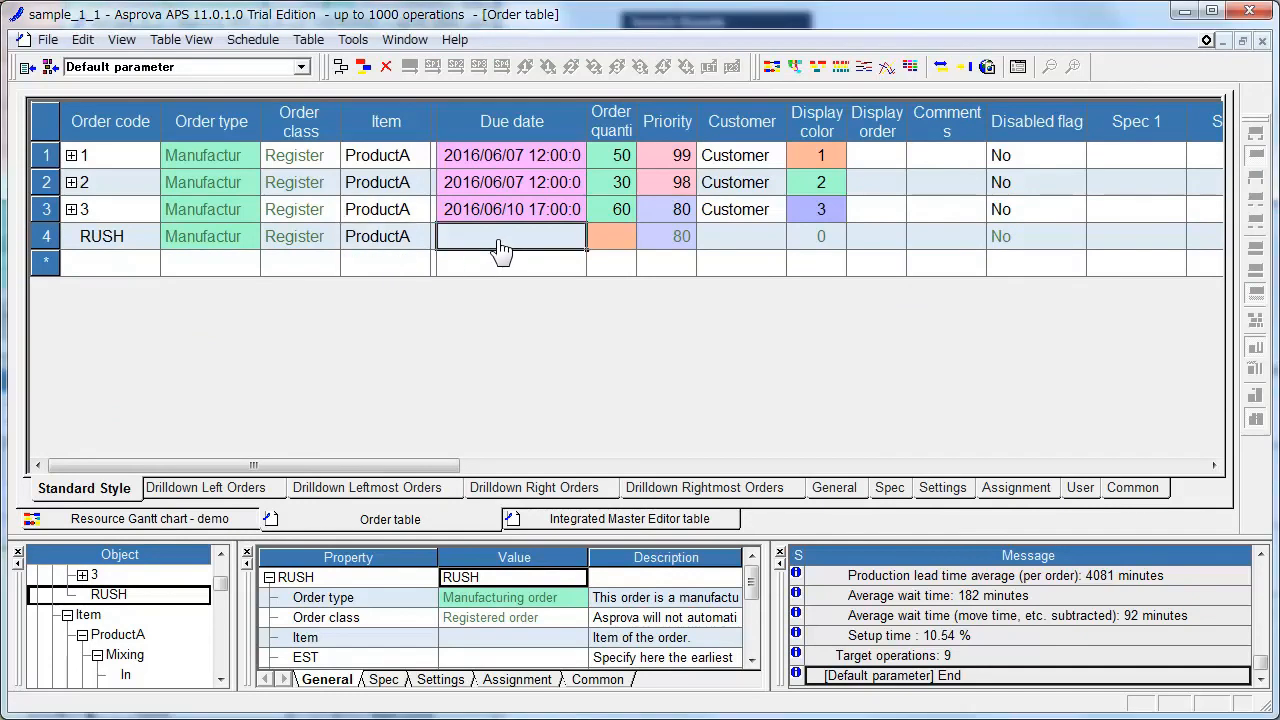
pyautogui.click(502, 188)
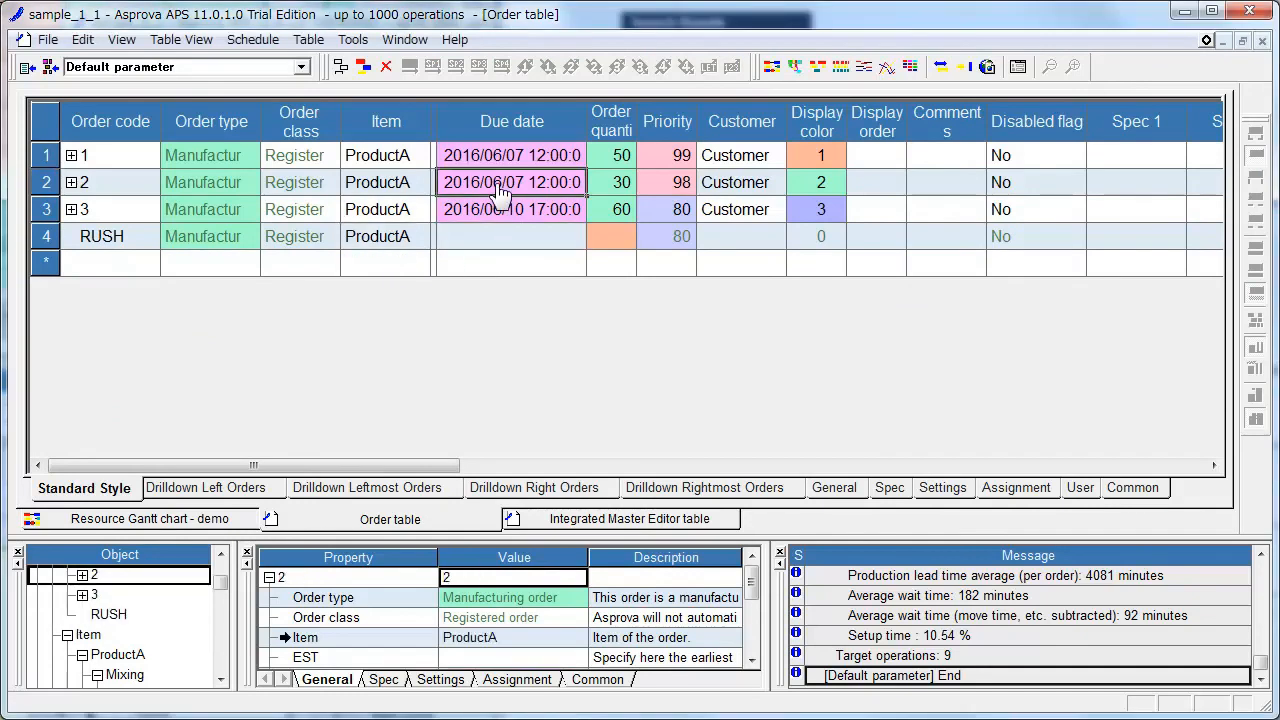
pyautogui.click(506, 245)
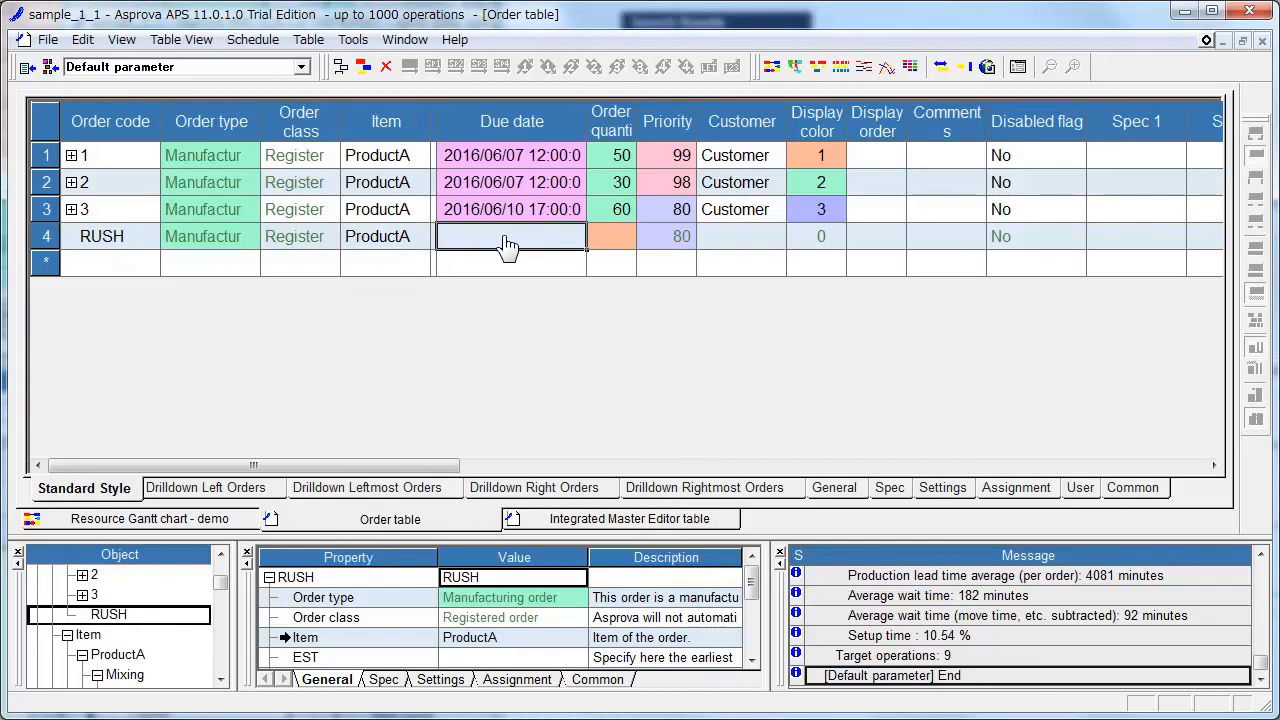
pyautogui.write('2016/06/07 12:00:0')
pyautogui.click(617, 246)
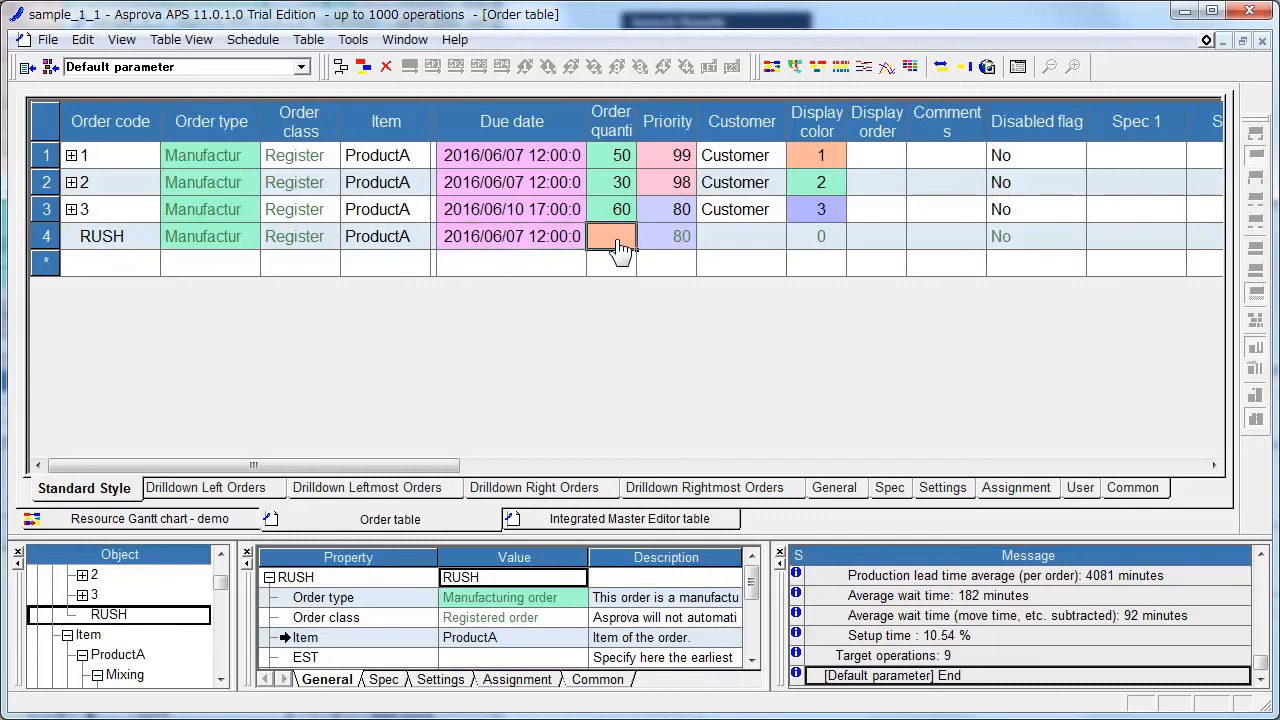
pyautogui.write('10')
# Set the RUSH order's priority to 99.9 and its display color to 6
pyautogui.click(683, 248)
pyautogui.write('99.9')
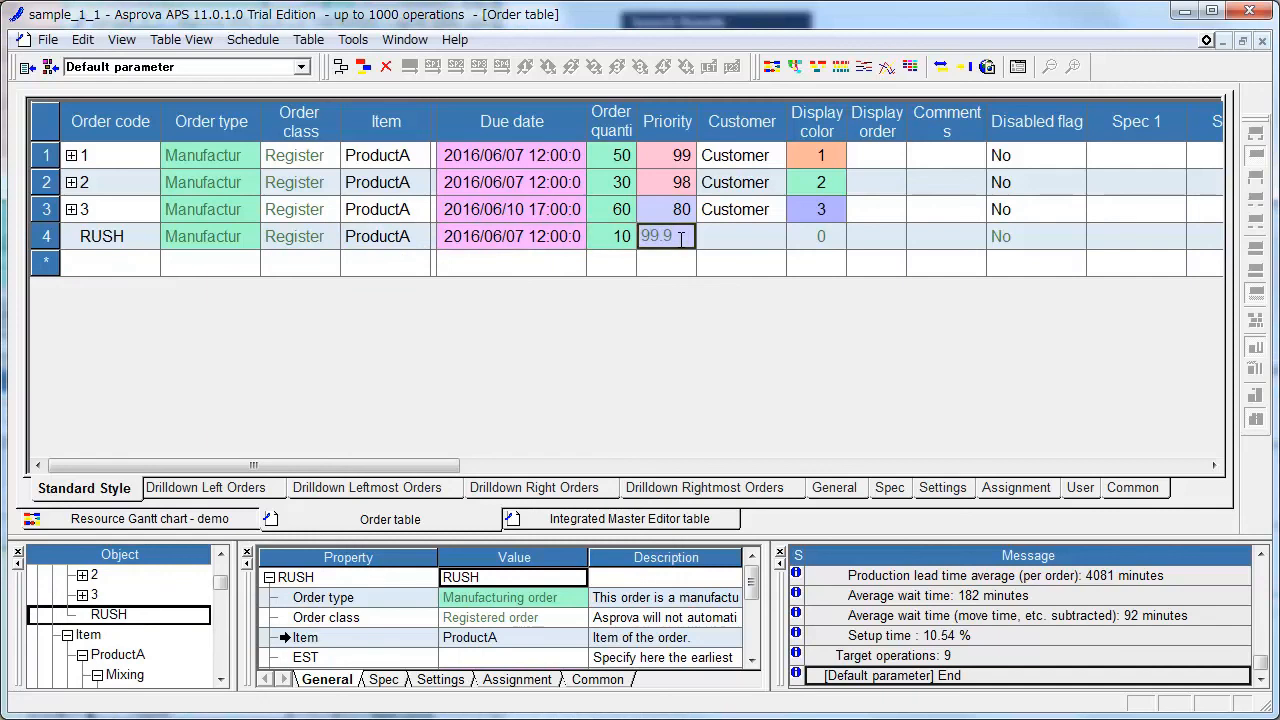
pyautogui.click(750, 250)
pyautogui.click(830, 243)
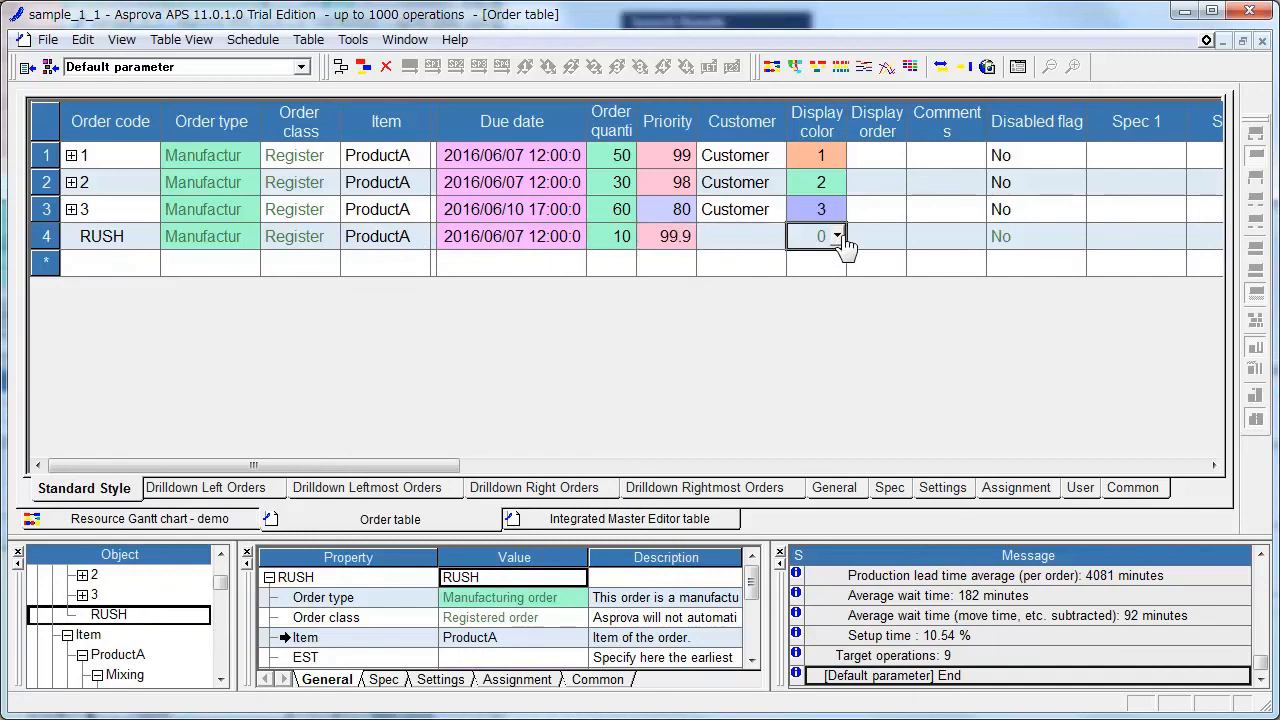
pyautogui.click(838, 240)
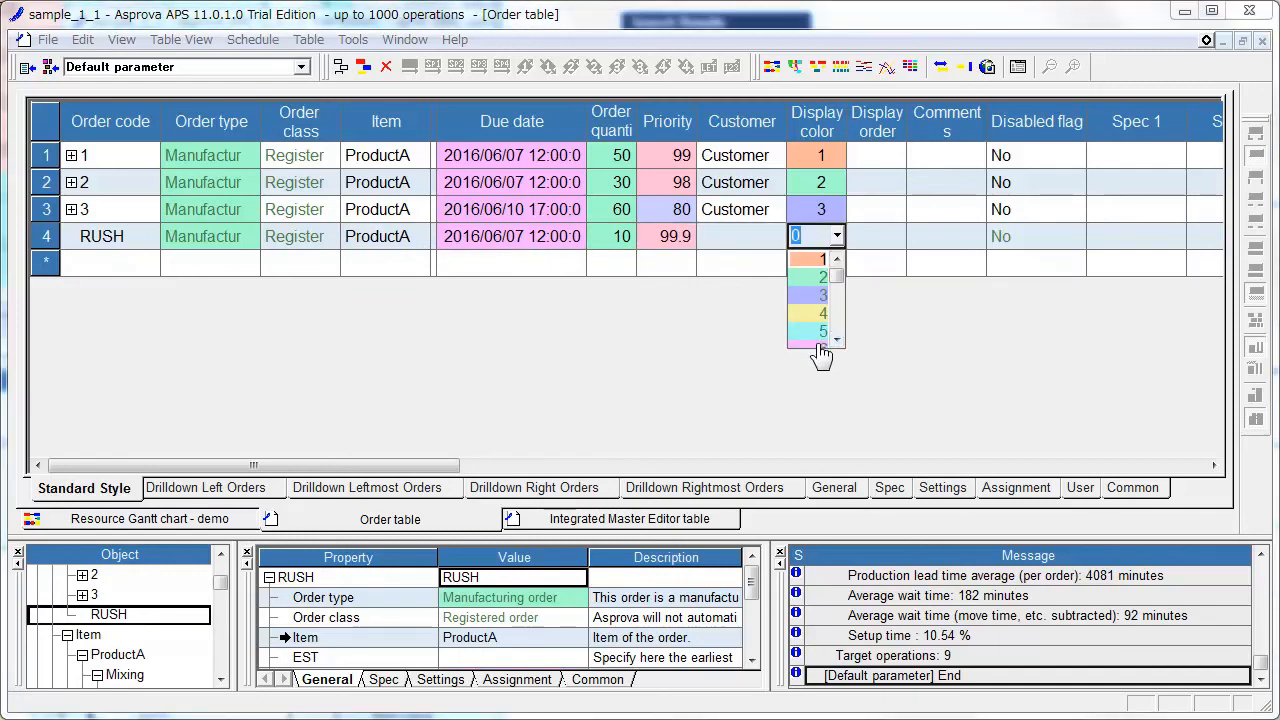
pyautogui.click(819, 347)
pyautogui.click(891, 268)
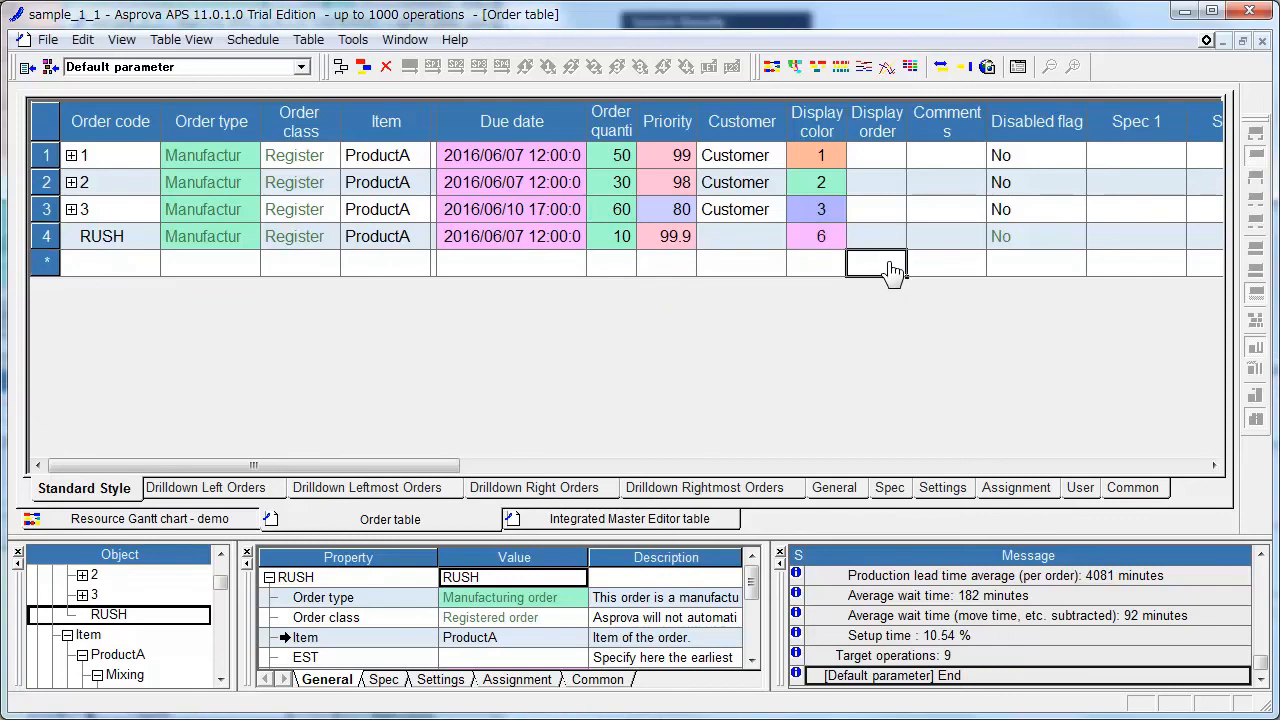
# Move the scheduling base time line in the resource Gantt chart to 18:00 on Thursday 6/2
pyautogui.click(180, 522)
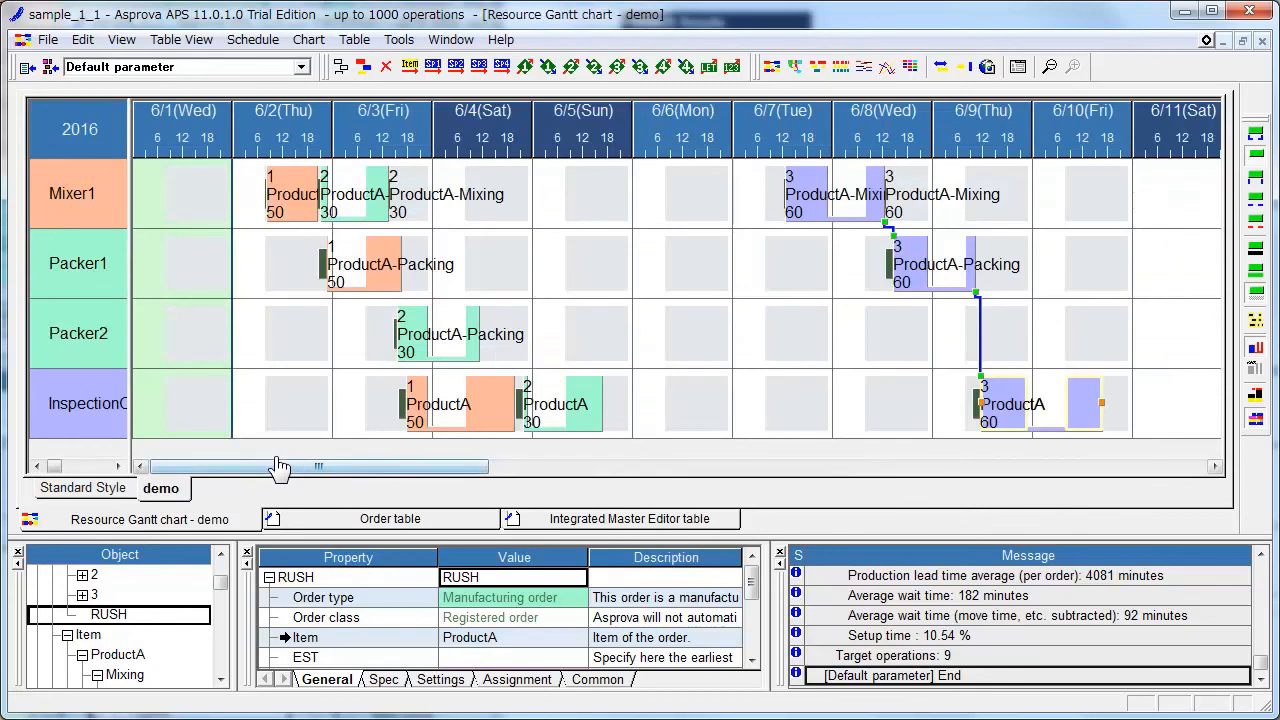
pyautogui.moveTo(334, 122); pyautogui.dragTo(443, 118)
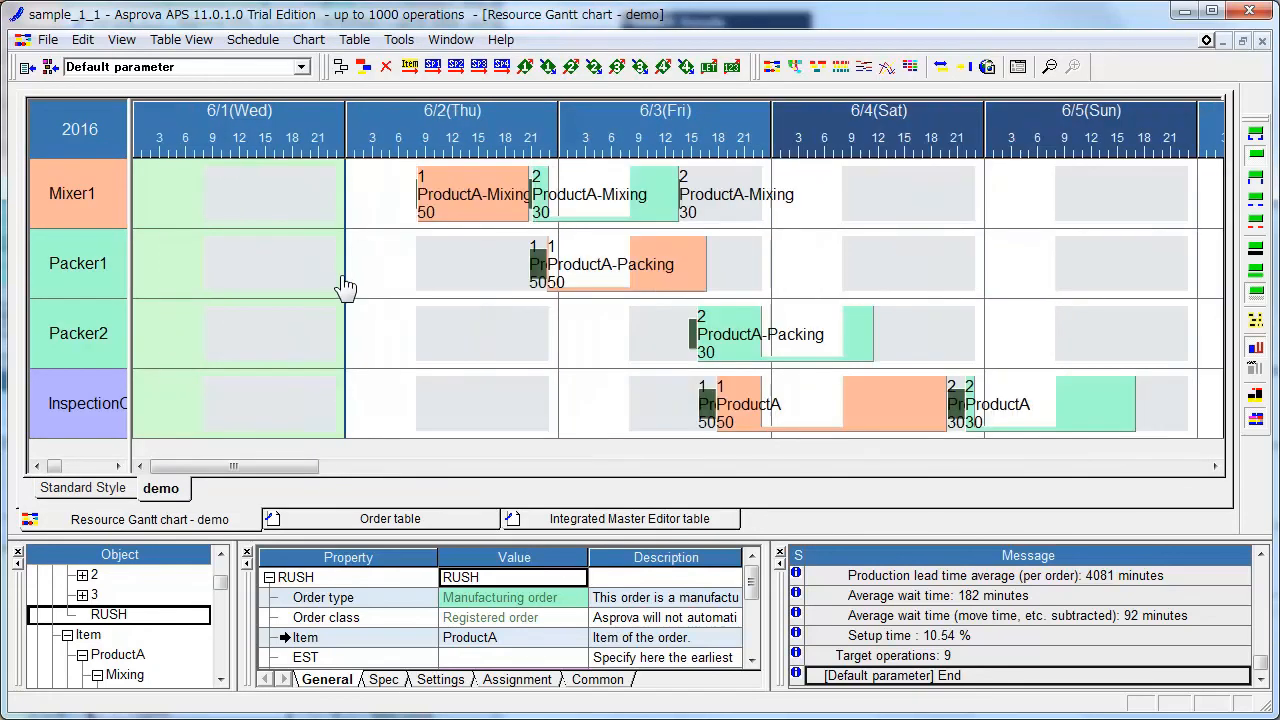
pyautogui.moveTo(343, 274); pyautogui.dragTo(506, 275)
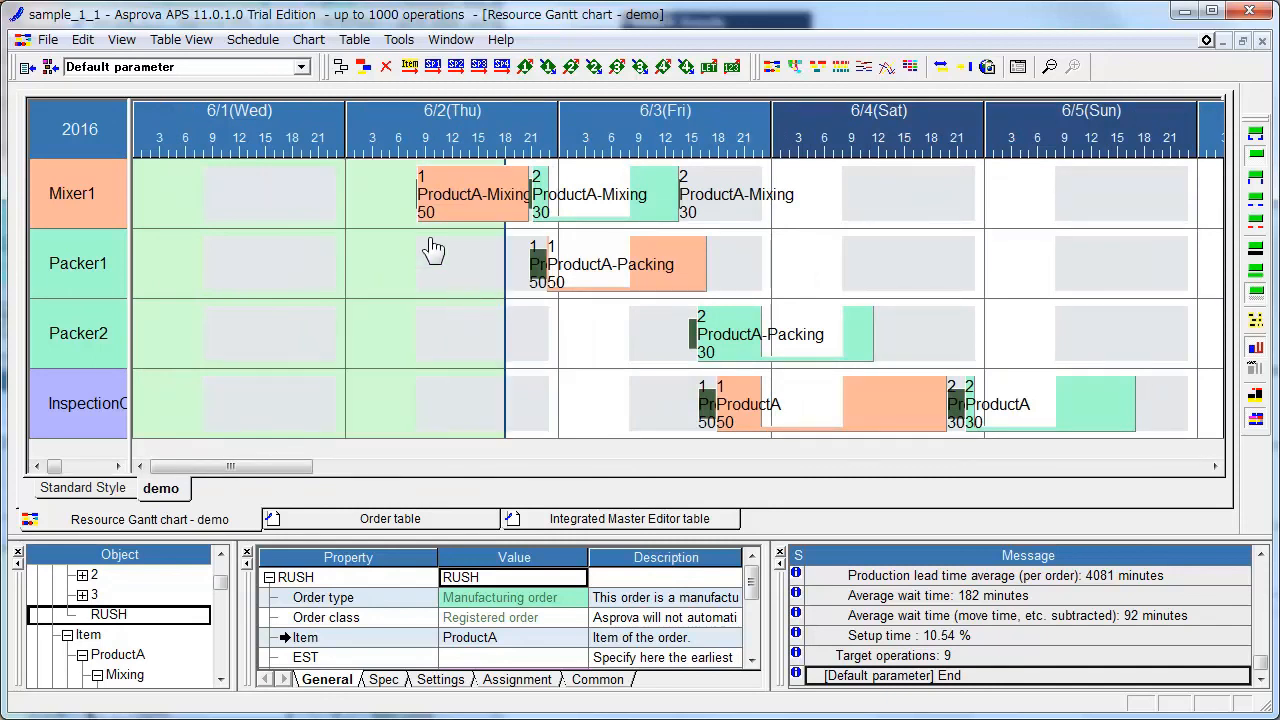
# Report a result quantity of 10 for order 1's Mixing operation on Mixer1
pyautogui.moveTo(453, 211)
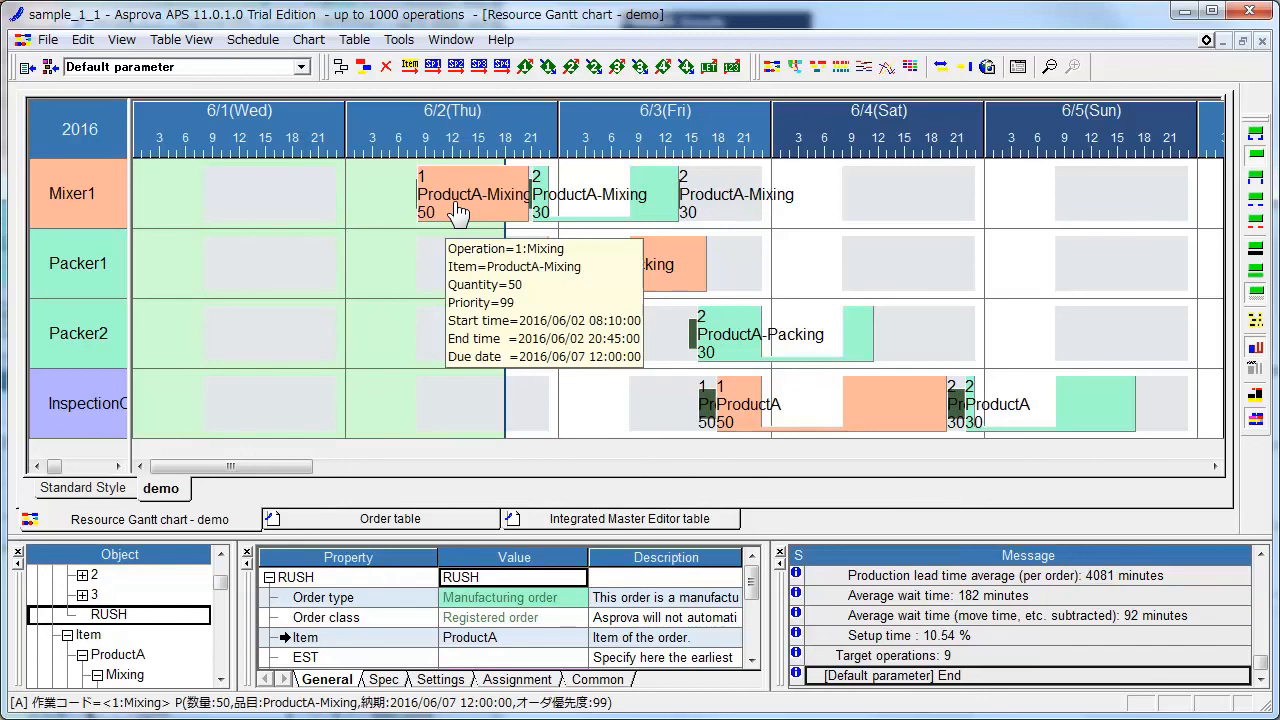
pyautogui.rightClick(455, 211)
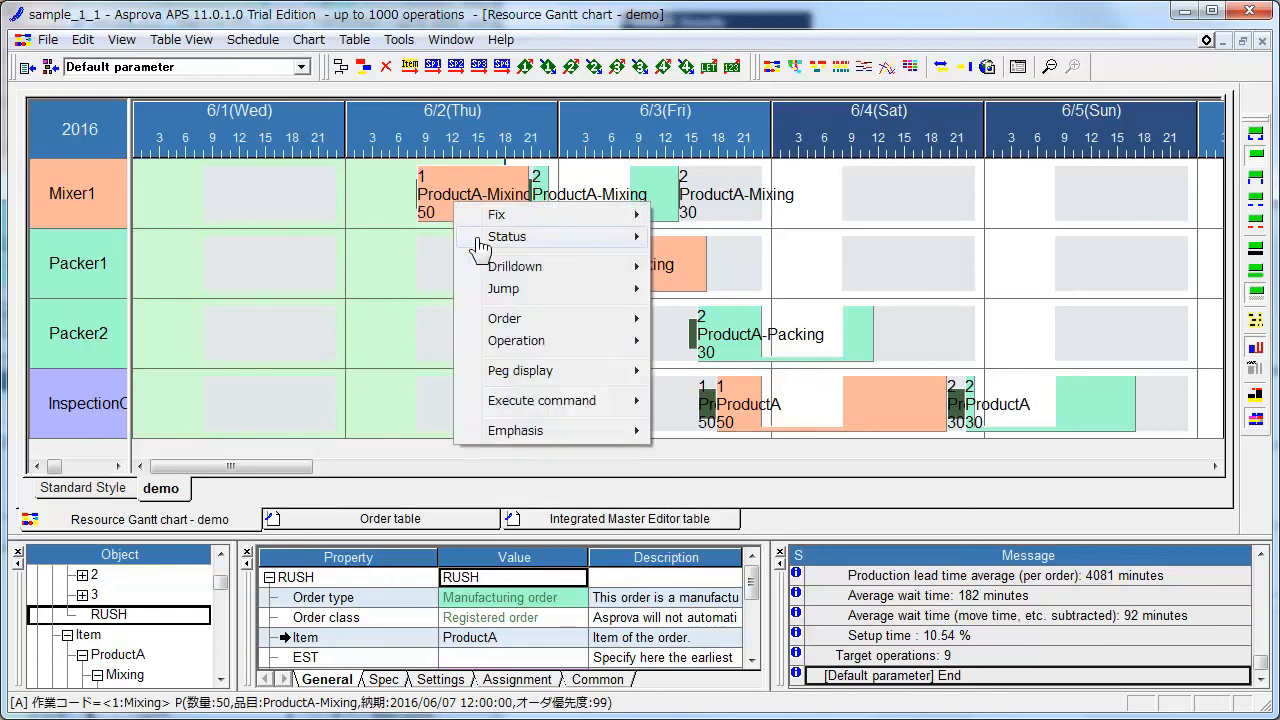
pyautogui.moveTo(500, 342)
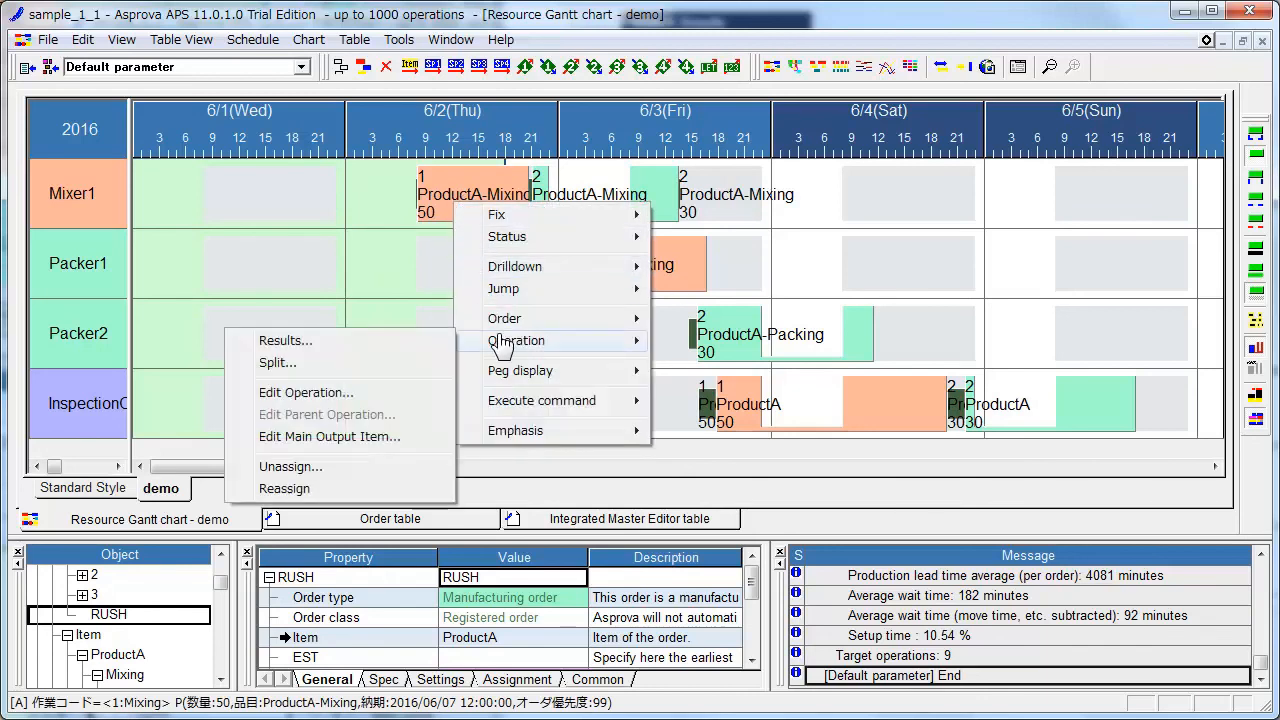
pyautogui.click(416, 345)
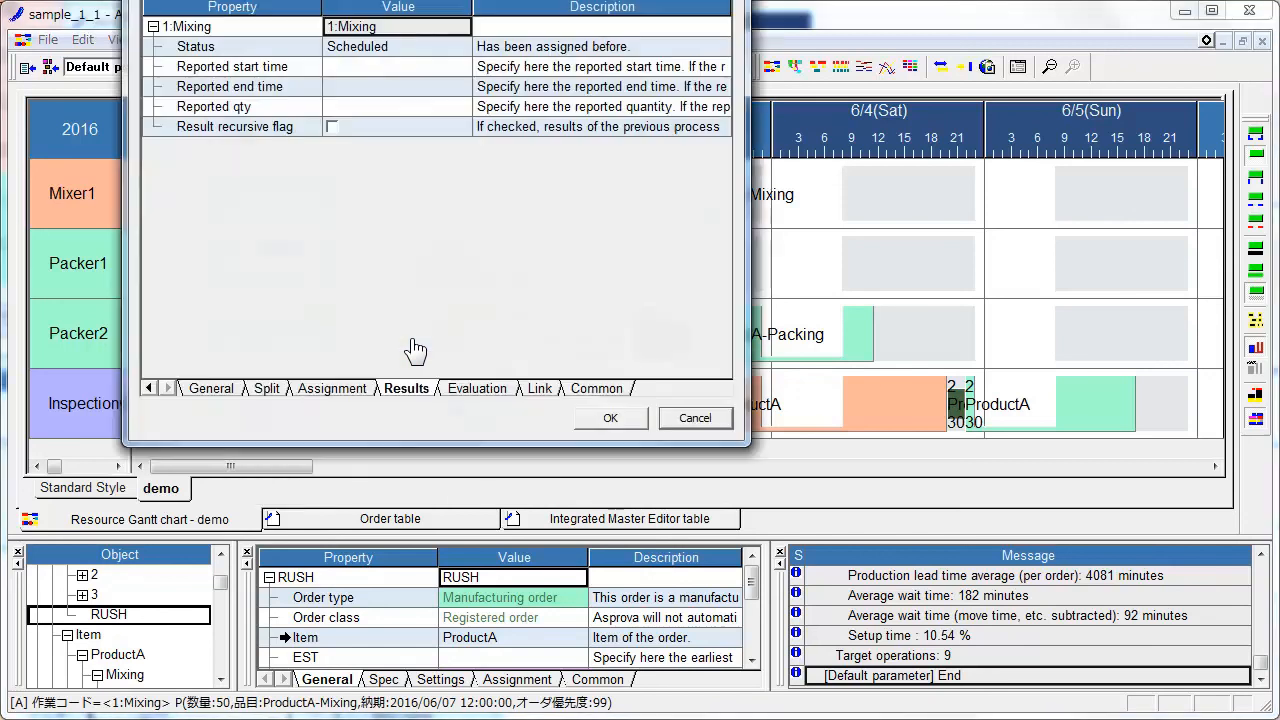
pyautogui.click(386, 107)
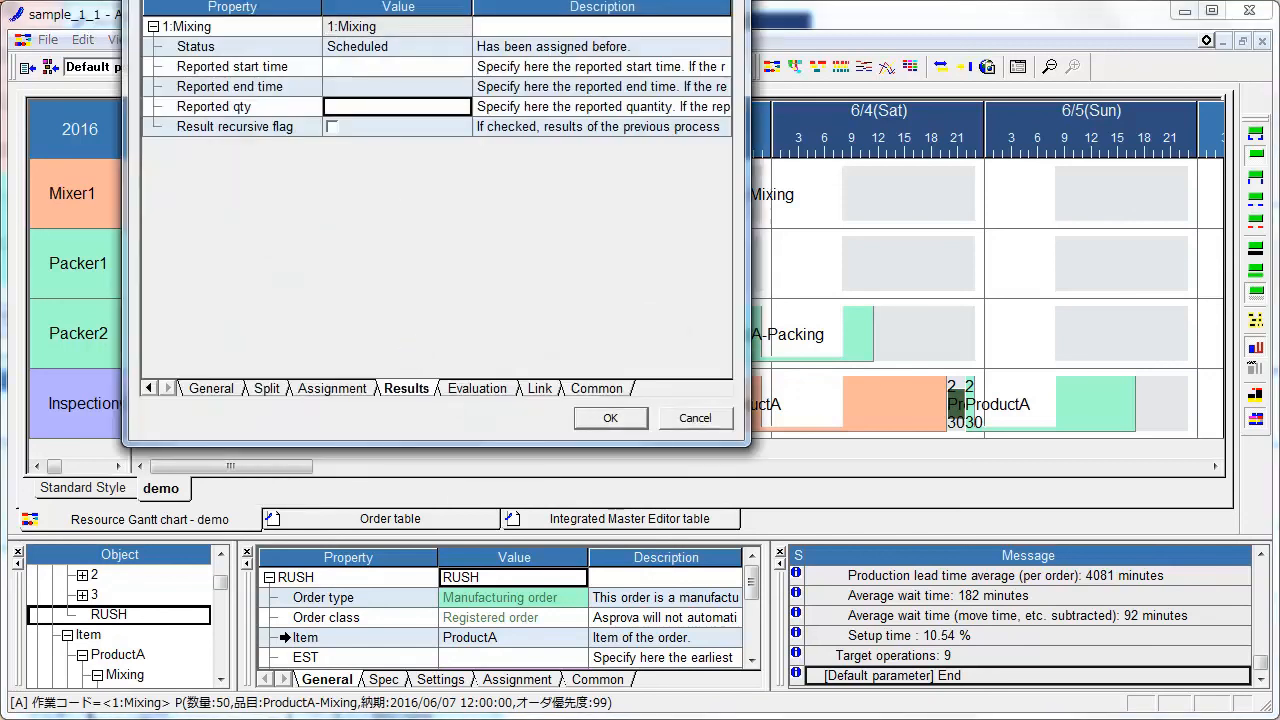
pyautogui.moveTo(455, 2); pyautogui.dragTo(476, 281)
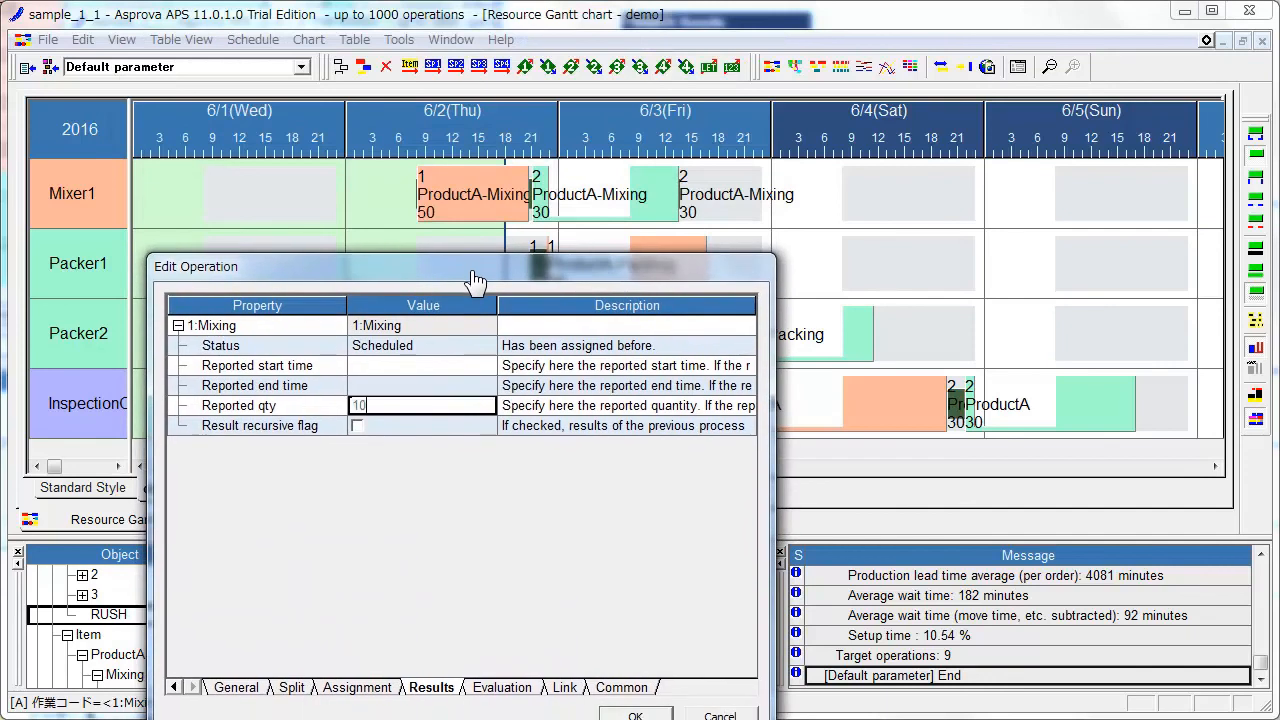
pyautogui.click(452, 425)
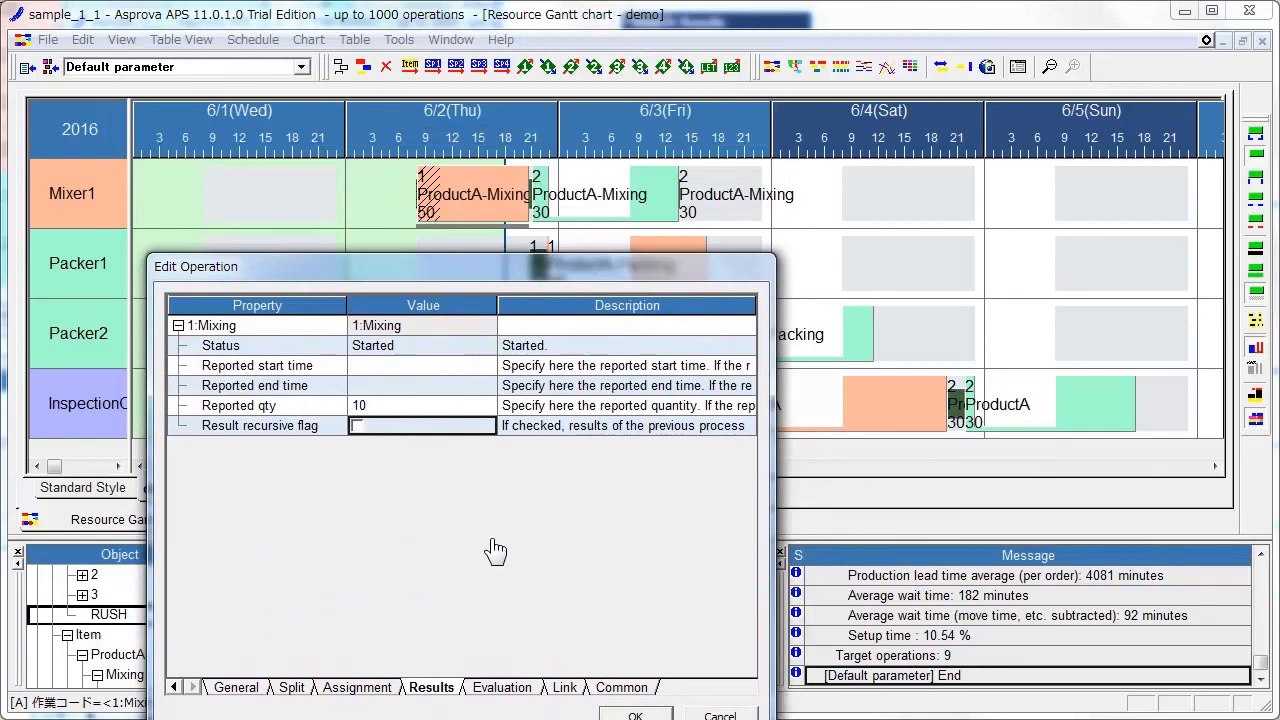
pyautogui.click(628, 714)
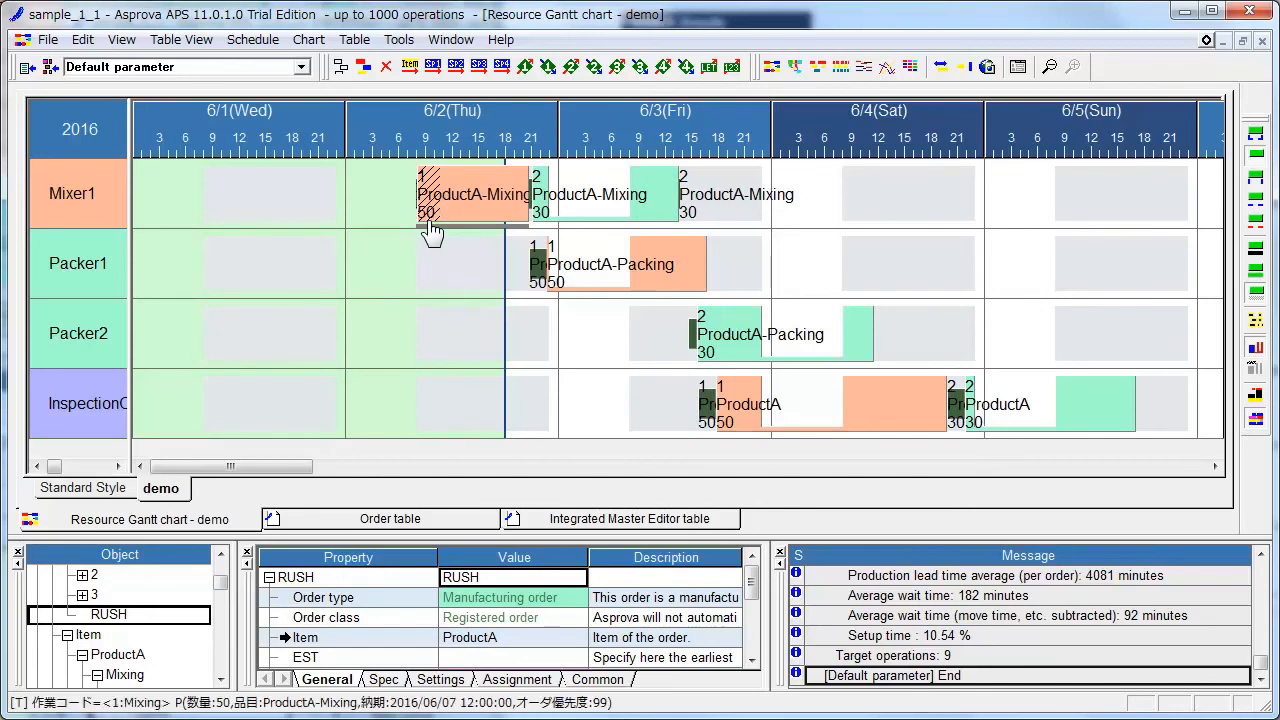
# Reschedule the operations with the default parameter to include the RUSH order and the reported mixing result
pyautogui.moveTo(432, 232)
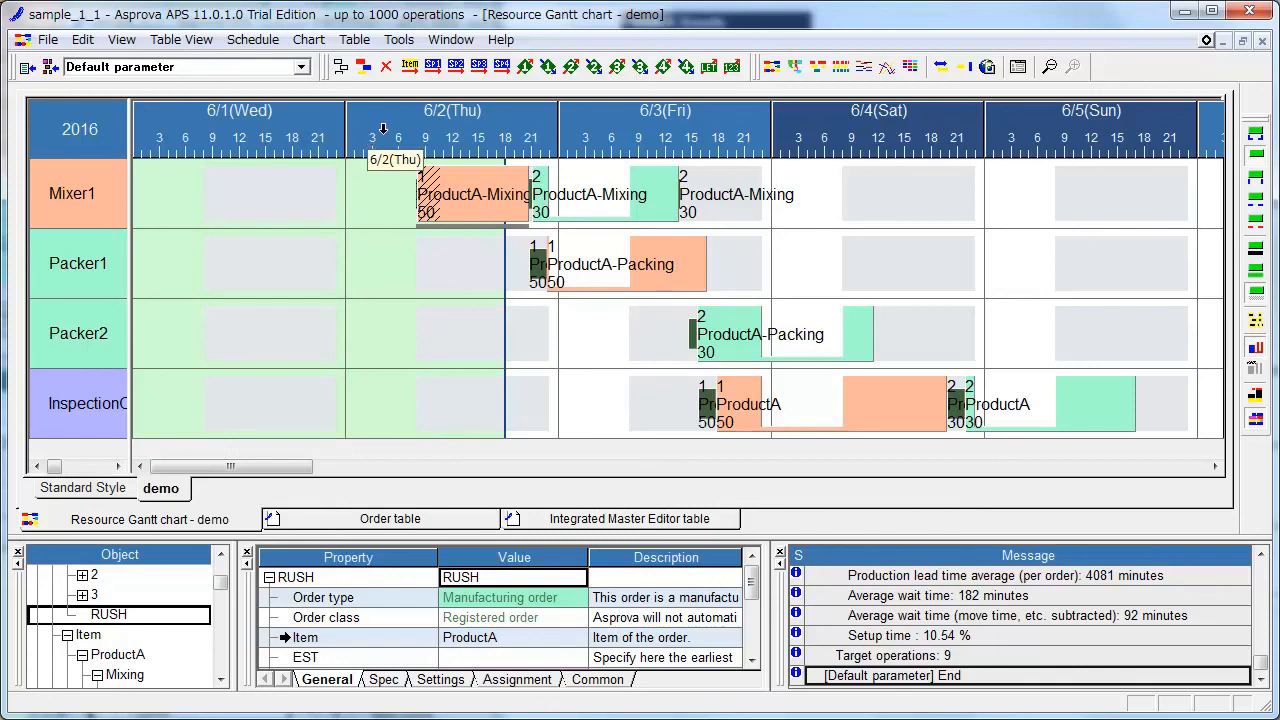
pyautogui.moveTo(442, 218)
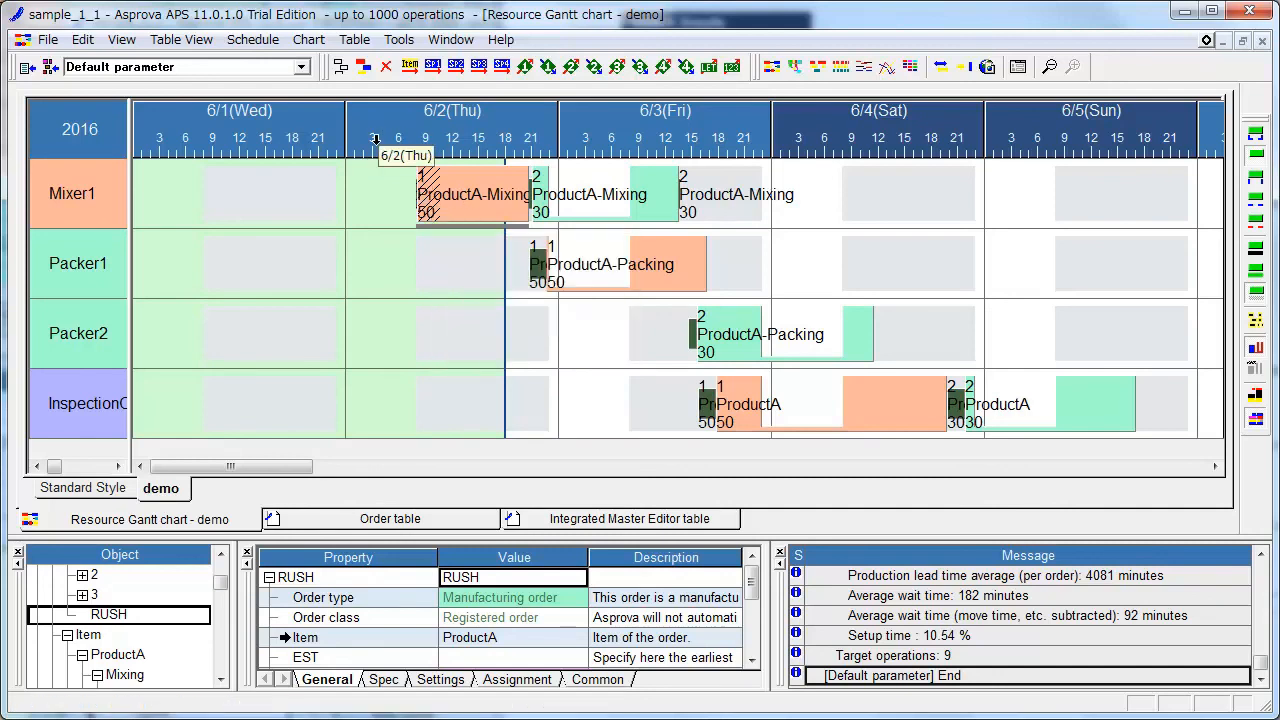
pyautogui.click(365, 69)
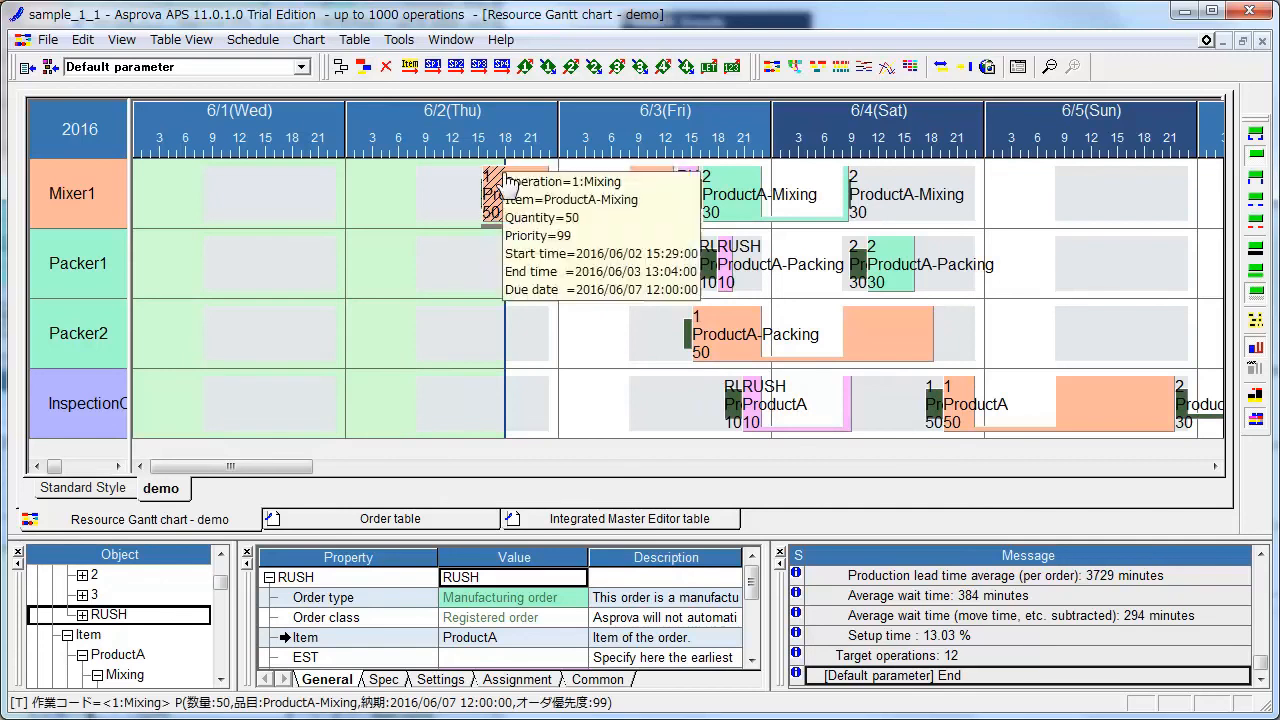
# Examine order 1's rescheduled Mixing operation, the RUSH order's linked operations, and its Inspection end time against the due date
pyautogui.moveTo(497, 219)
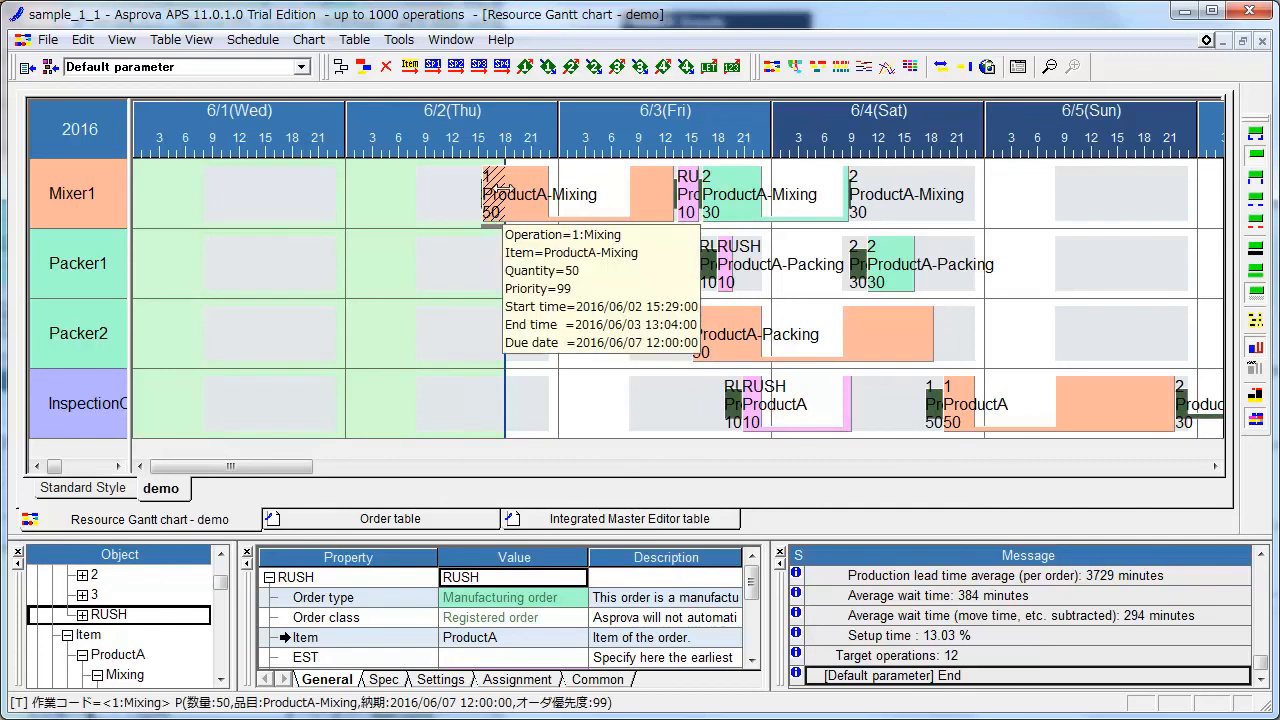
pyautogui.click(692, 215)
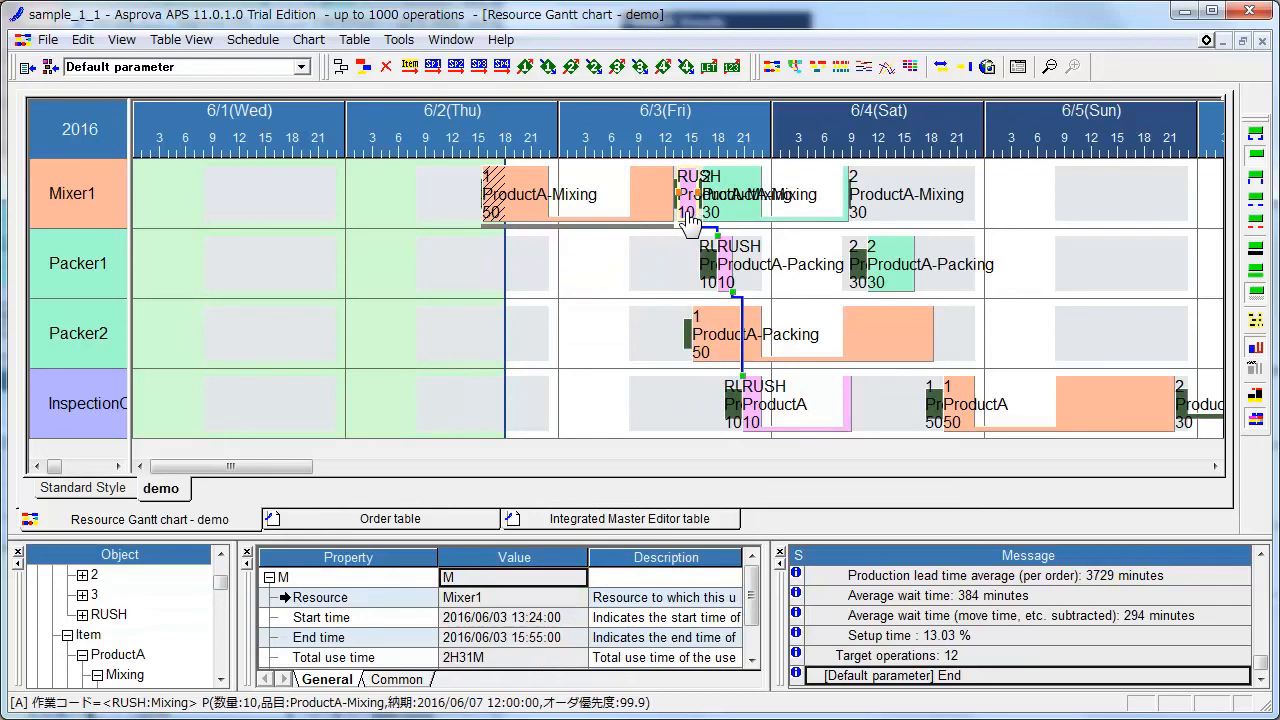
pyautogui.moveTo(851, 416)
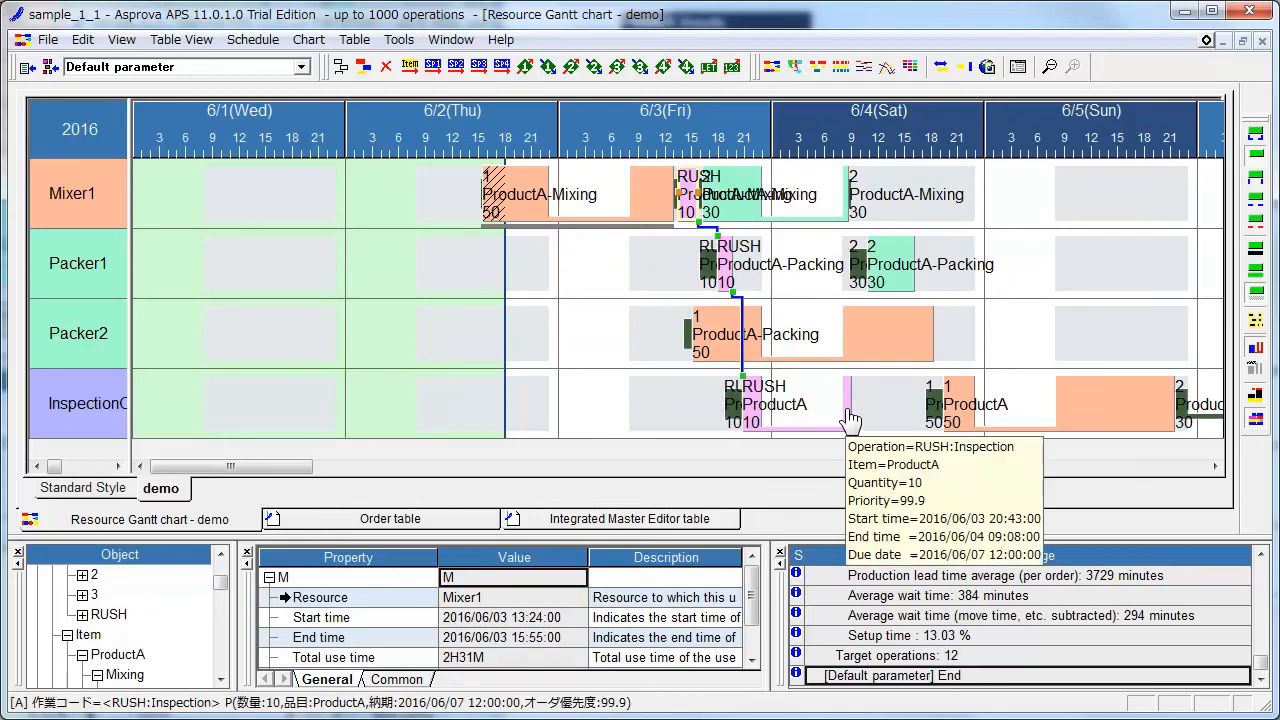